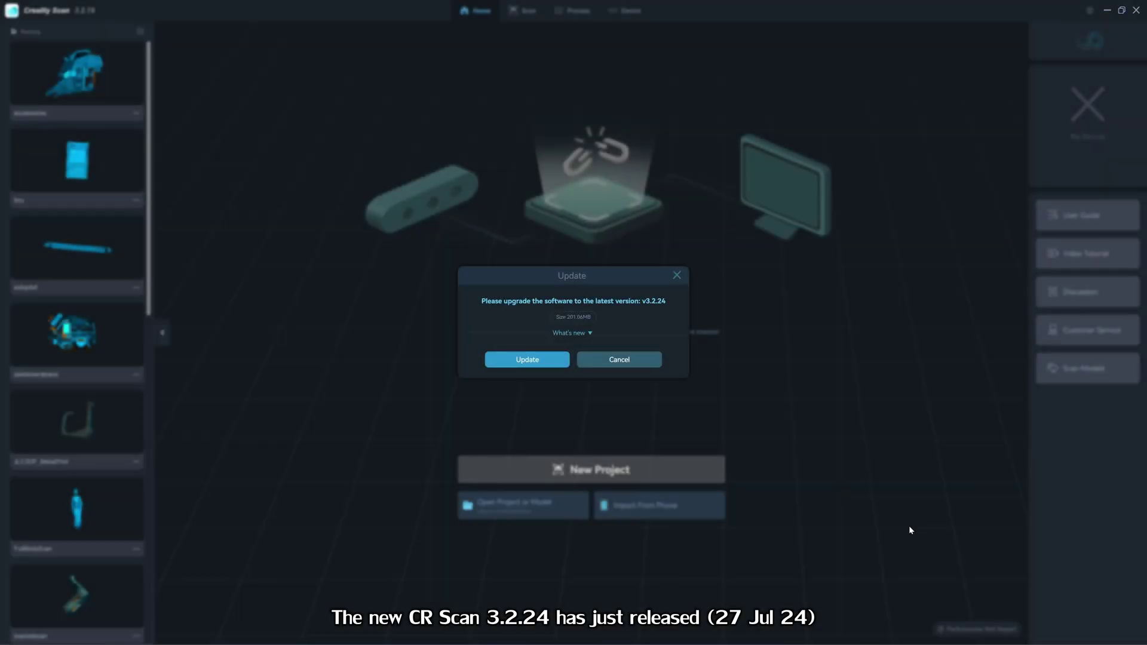
- Expand the release notes of the v3.2.24 software update
click(572, 332)
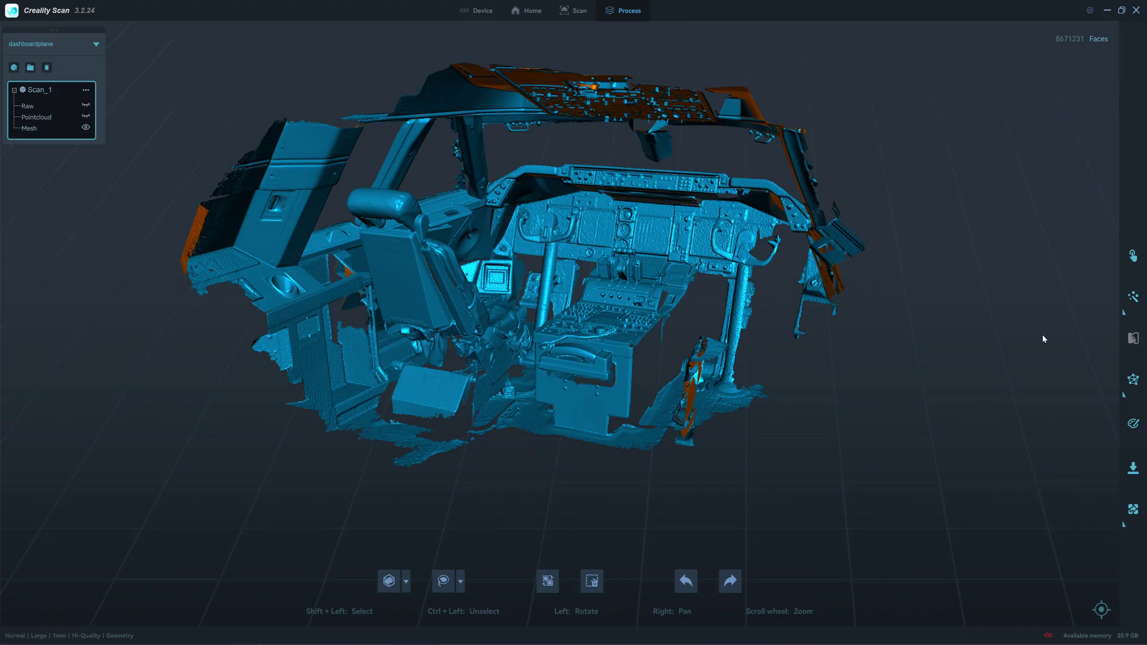
- Inspect the dashboardplane cockpit scan as mesh, raw data and point cloud from different angles
drag(705, 371, 569, 220)
scroll(678, 343, up, 3)
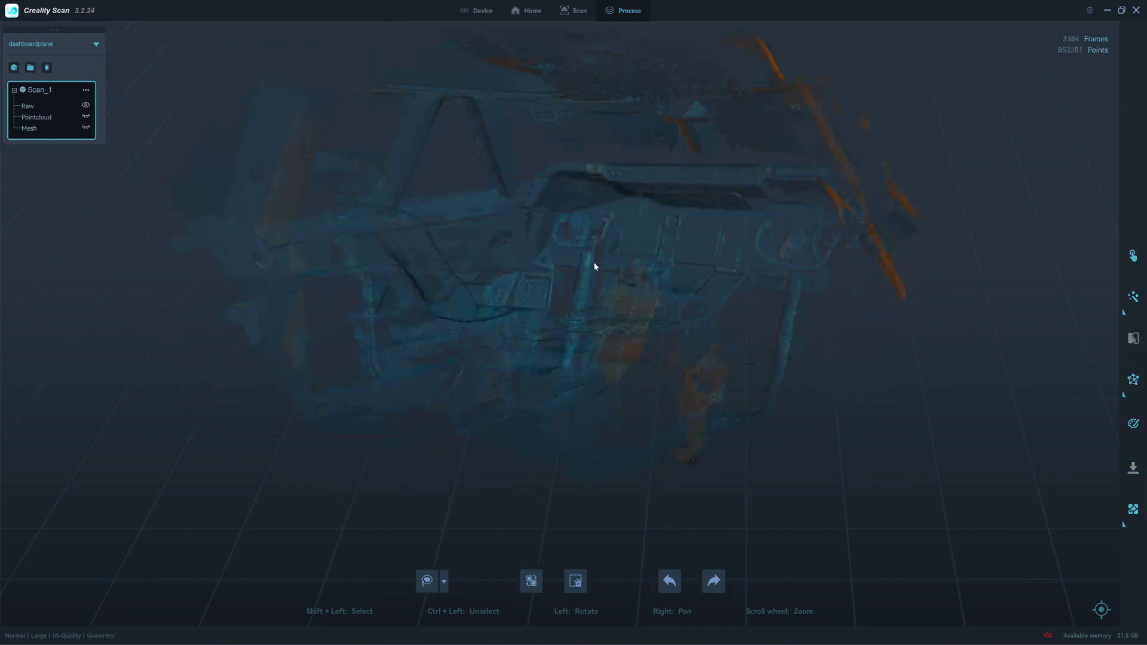
scroll(549, 330, up, 3)
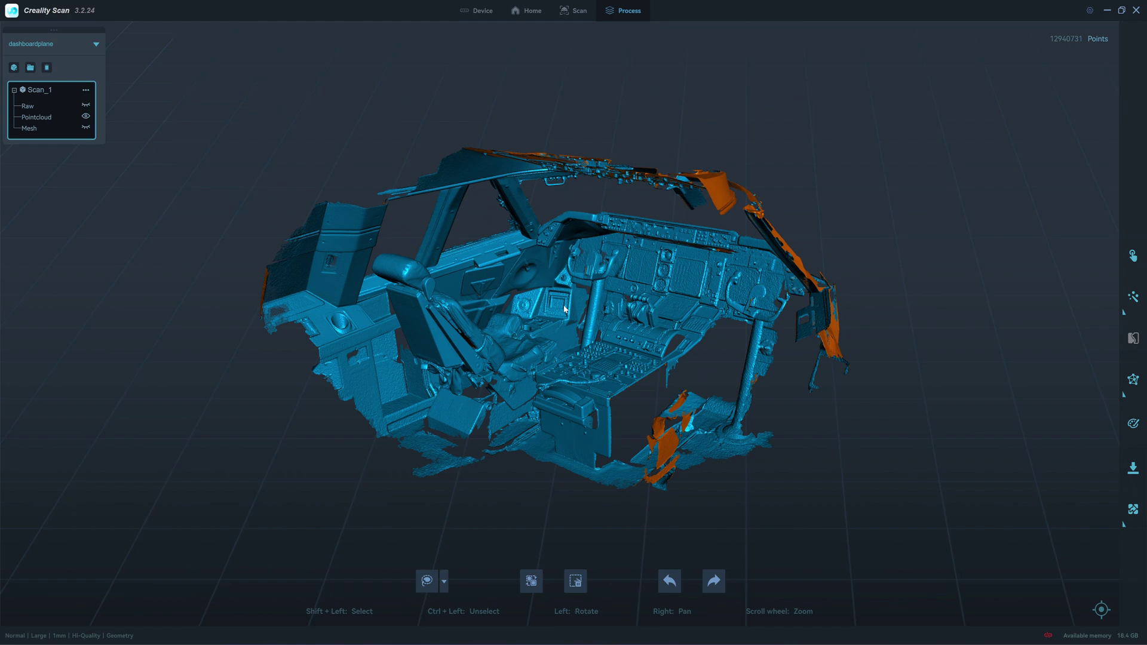
drag(579, 328, 567, 263)
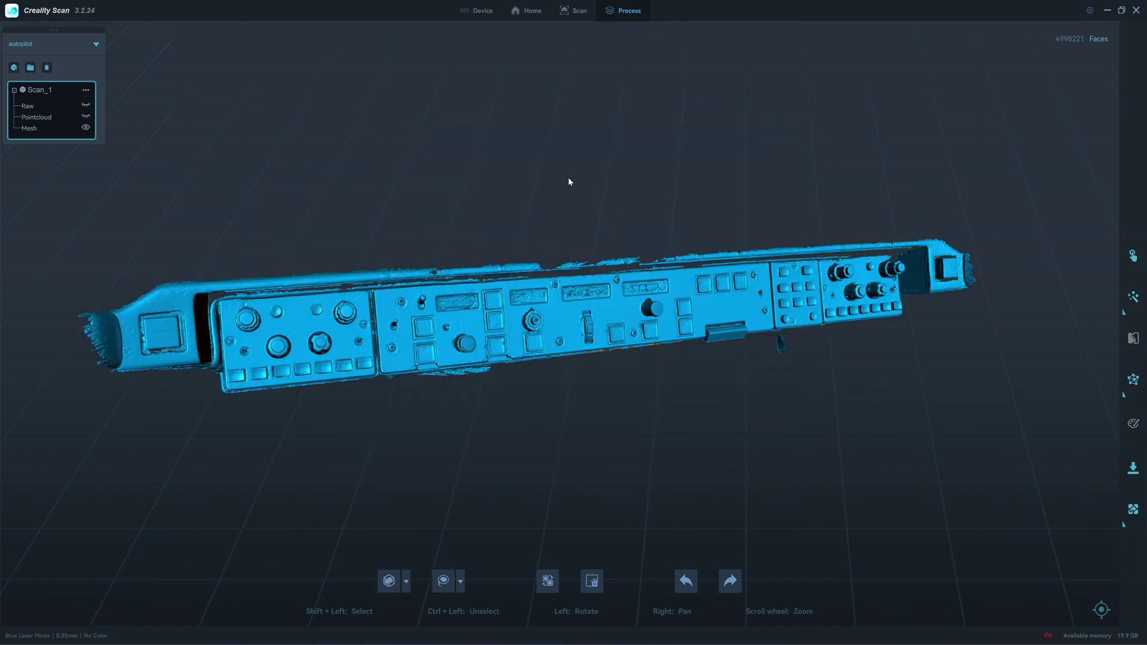
- Inspect the autopilot panel mesh up close along its knobs and buttons, and view the fmc mesh from another angle
drag(843, 313, 762, 347)
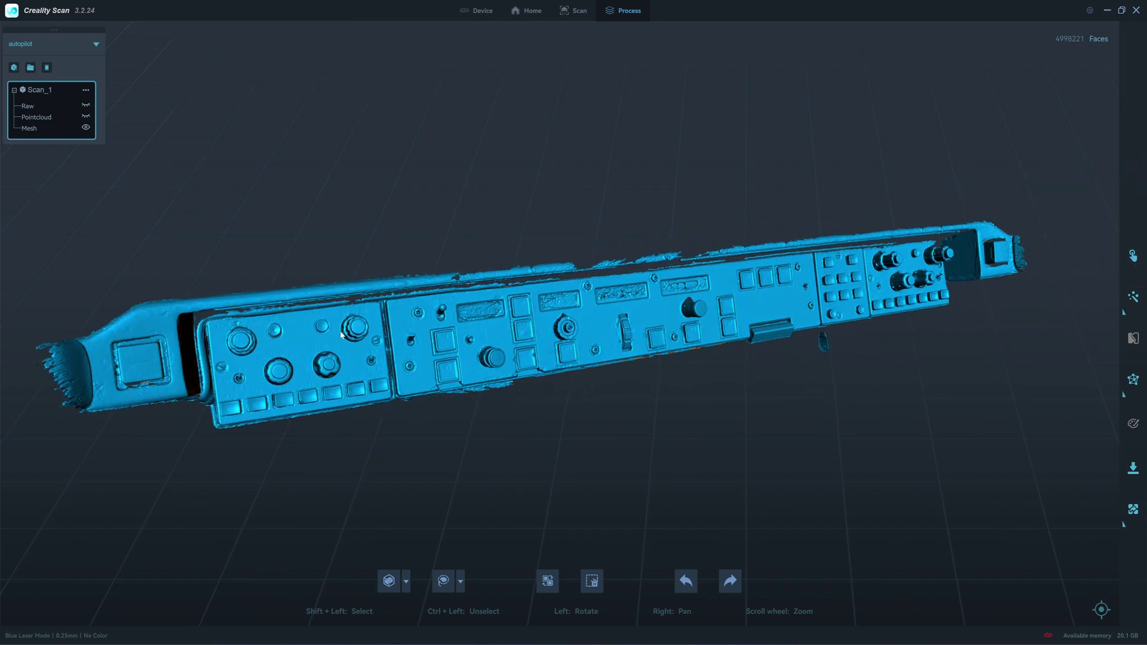
drag(574, 258, 585, 292)
drag(442, 316, 519, 310)
scroll(522, 307, up, 4)
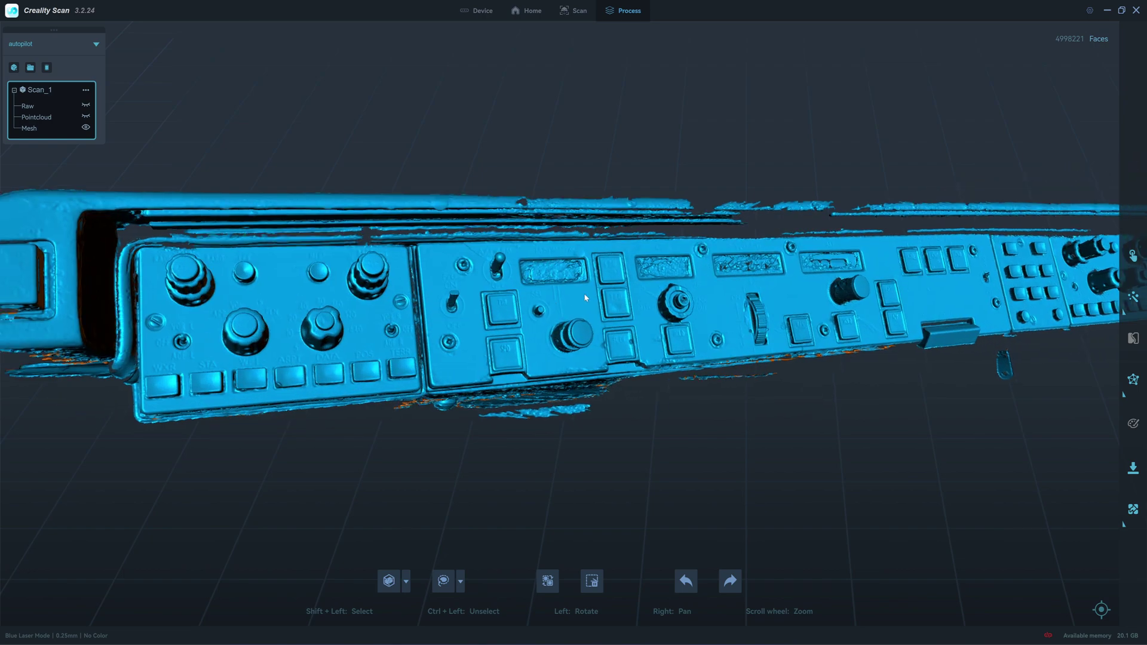
right_drag(586, 297, 818, 292)
drag(818, 291, 591, 335)
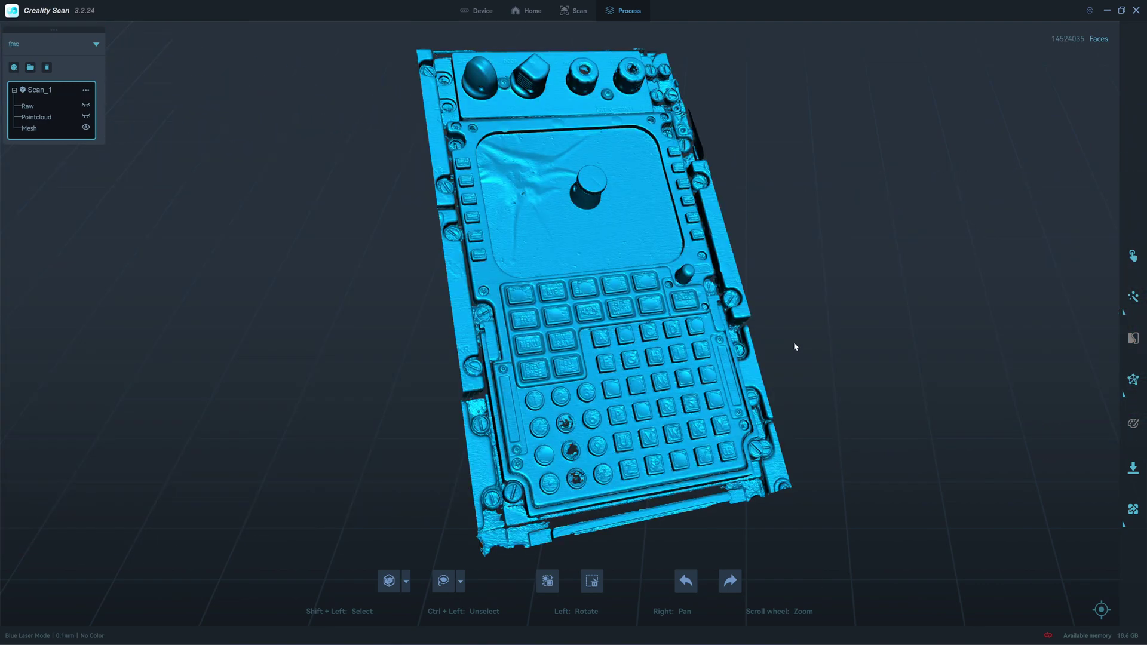
drag(793, 342, 538, 334)
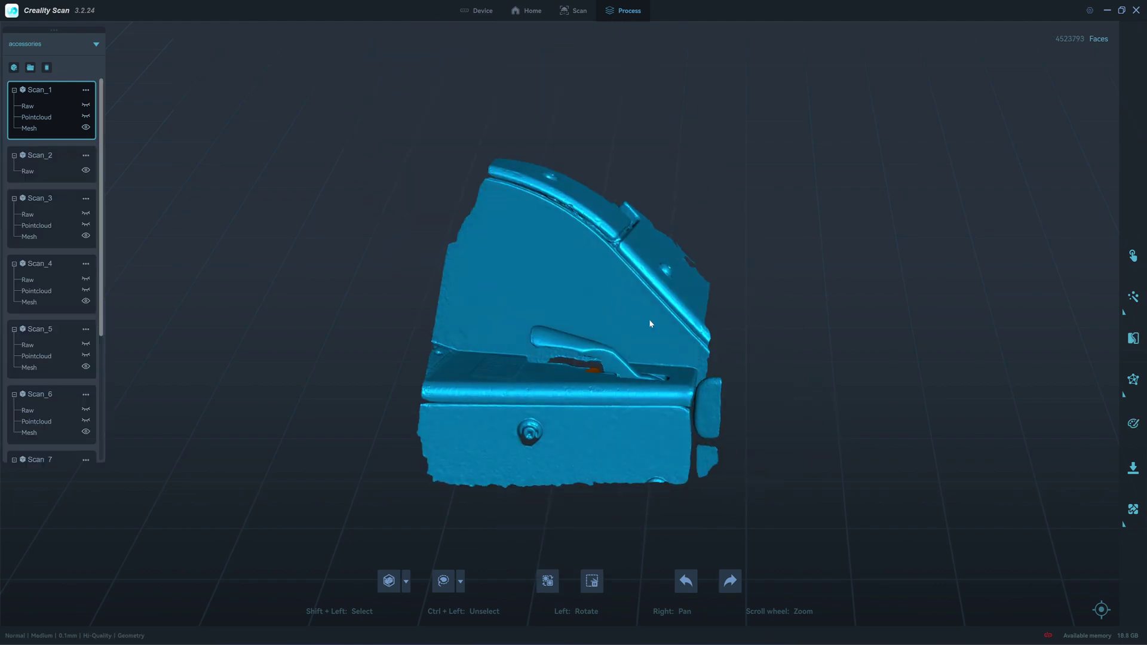
- Inspect the lever details on the Scan_1 and Scan_3 meshes of the accessories project
drag(649, 320, 606, 336)
scroll(607, 339, up, 5)
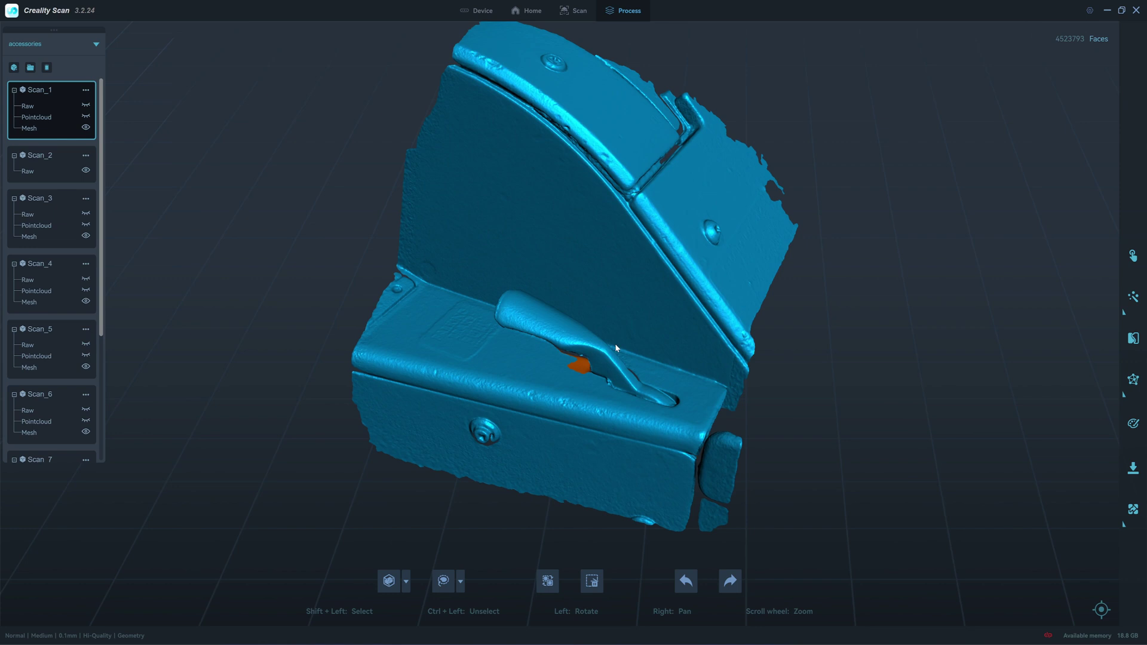
scroll(596, 333, down, 4)
drag(612, 333, 606, 360)
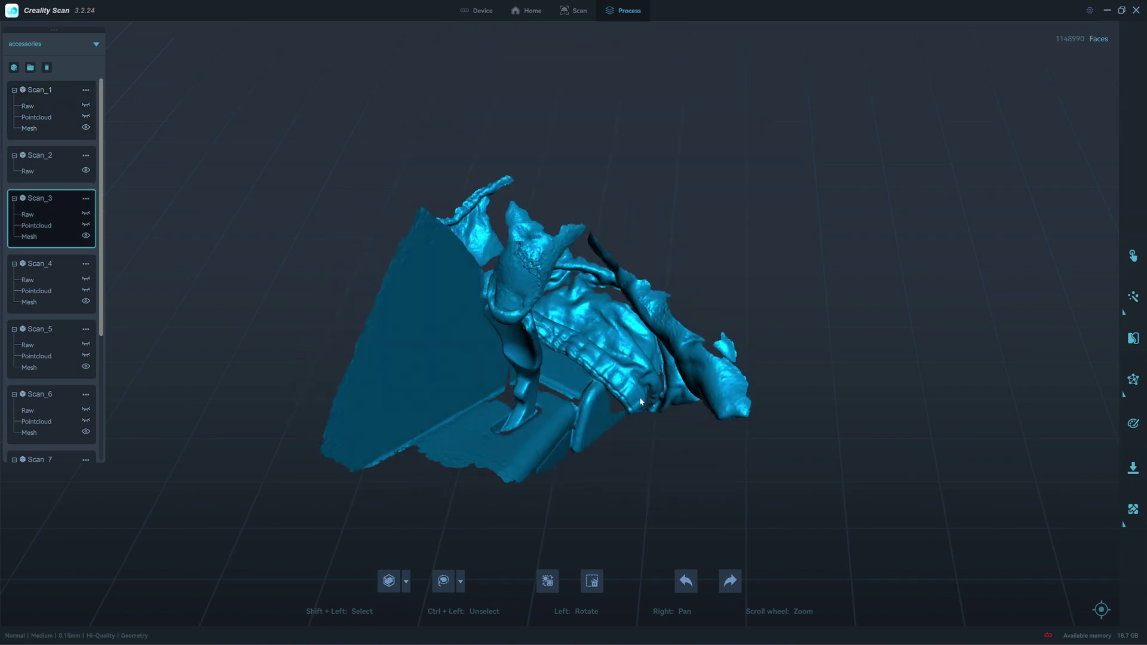
drag(640, 400, 517, 256)
drag(637, 259, 538, 261)
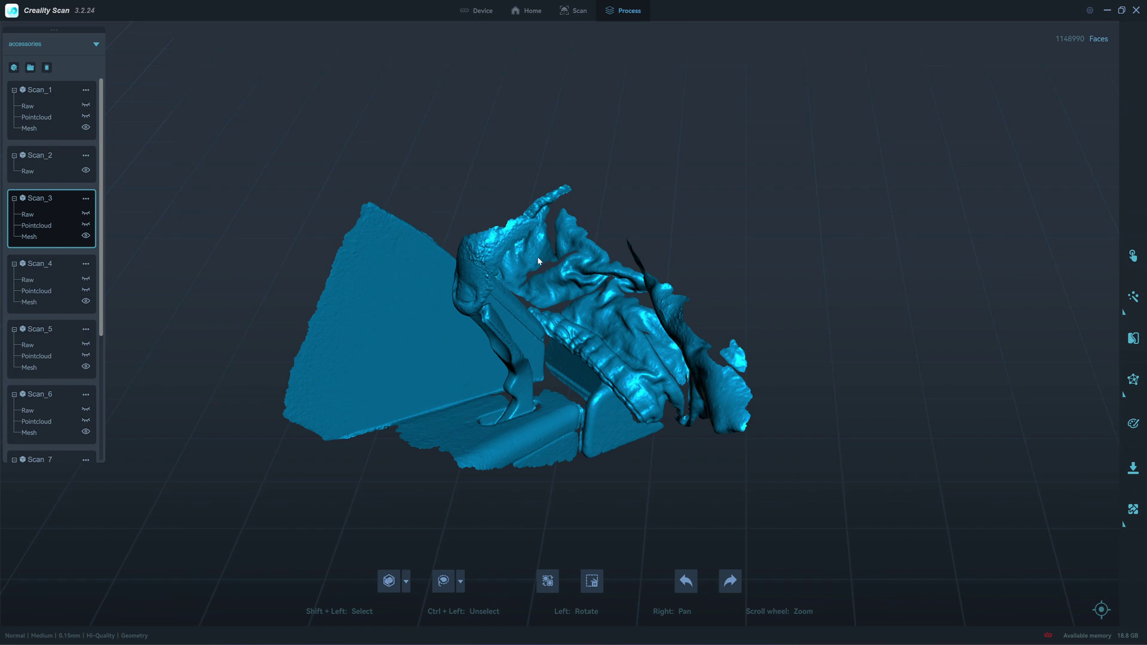
drag(669, 327, 695, 310)
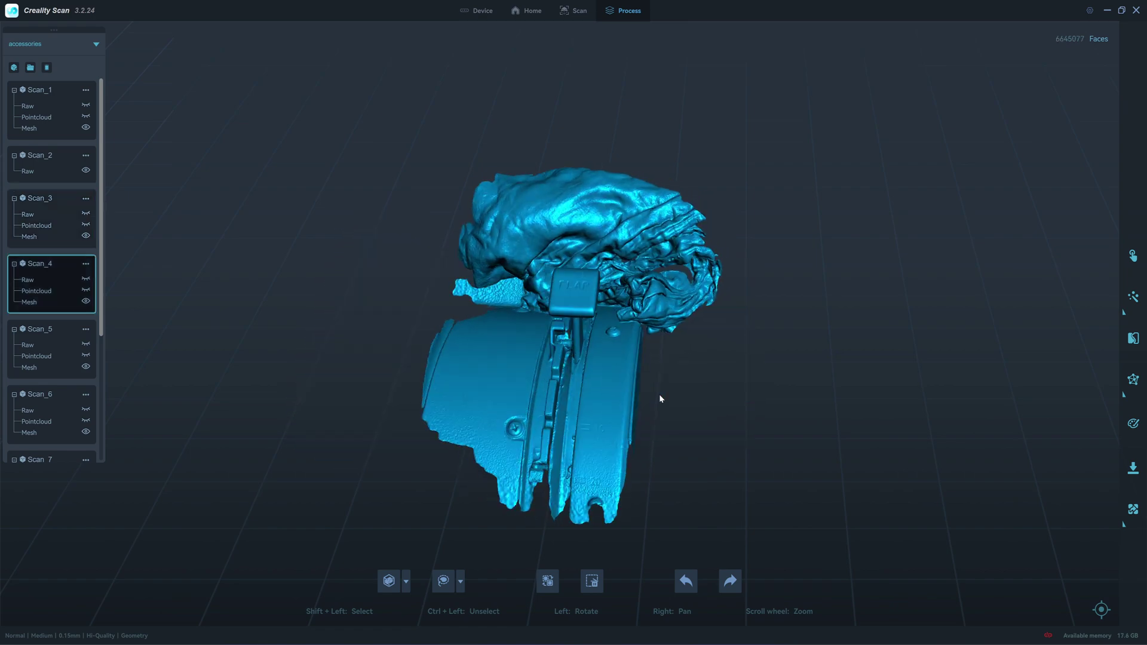
- Examine the flap lever mesh in Scan_4 and the lever with the oval handle in Scan_6
drag(661, 397, 660, 359)
scroll(582, 331, up, 2)
scroll(651, 365, up, 2)
right_drag(582, 454, 612, 366)
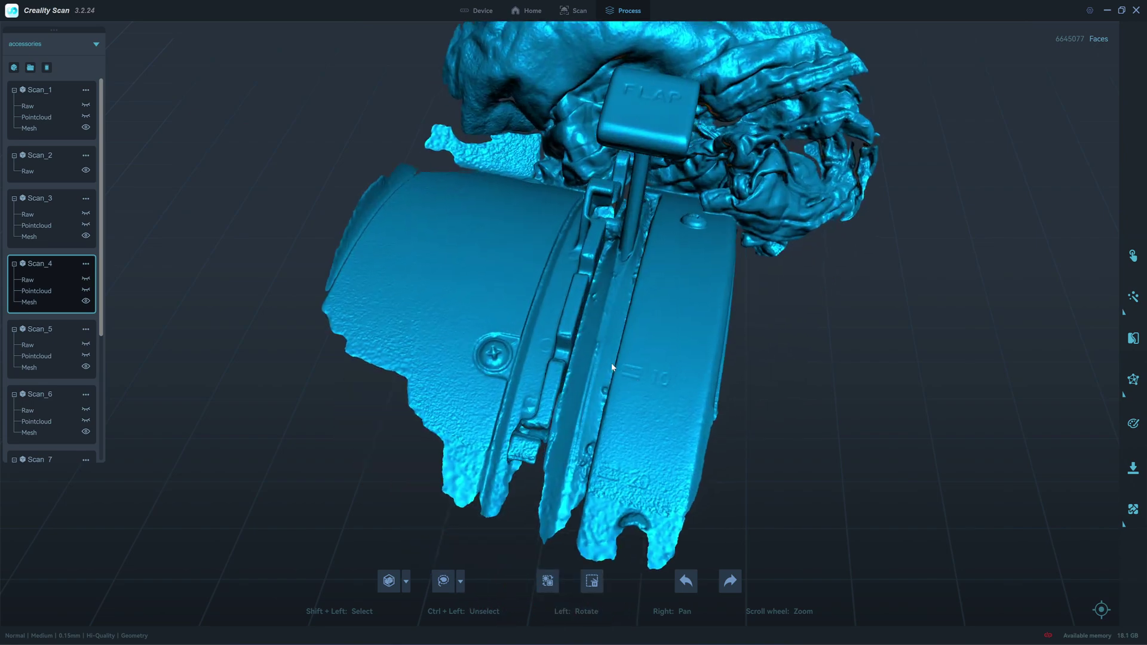
drag(611, 367, 612, 306)
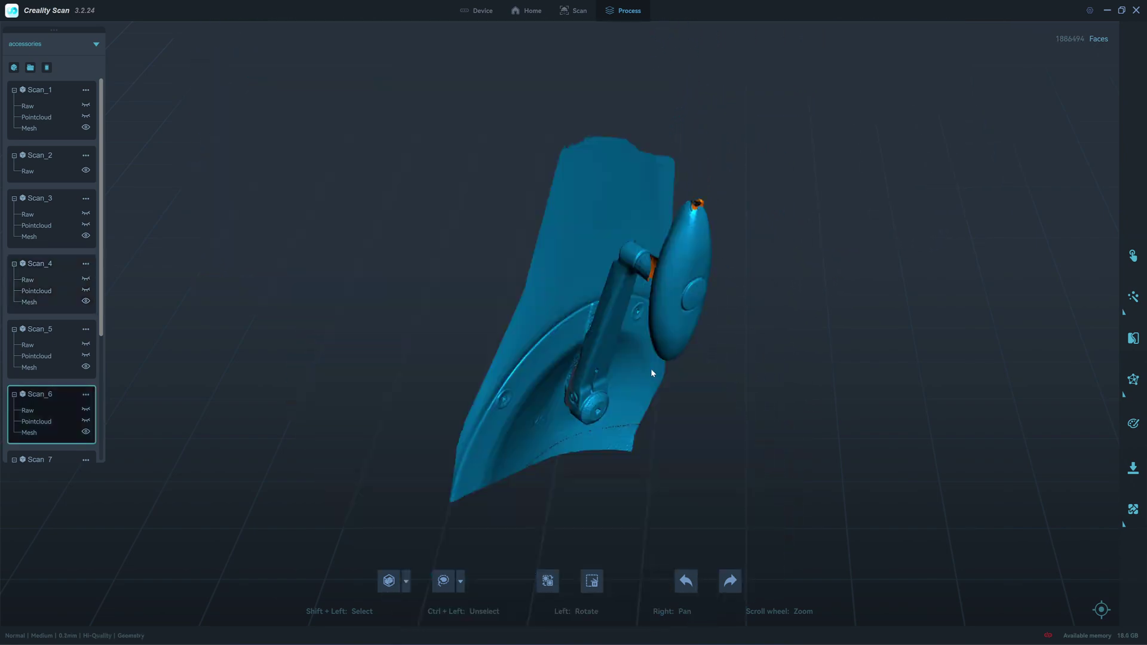
drag(651, 373, 367, 327)
scroll(585, 337, up, 2)
mouse_move(586, 341)
mouse_down()
mouse_move(584, 225)
mouse_move(573, 251)
mouse_up()
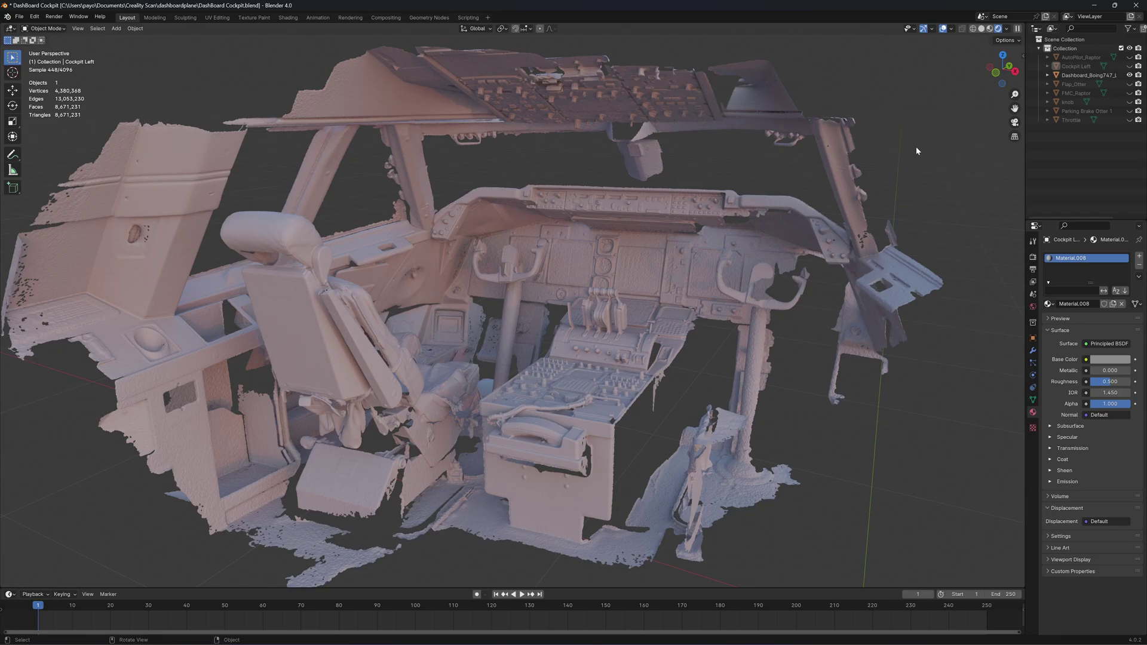
- In Blender, examine the rendered cockpit scan around the pilot seat, yokes, instrument panel, throttles and centre console
scroll(916, 151, up, 5)
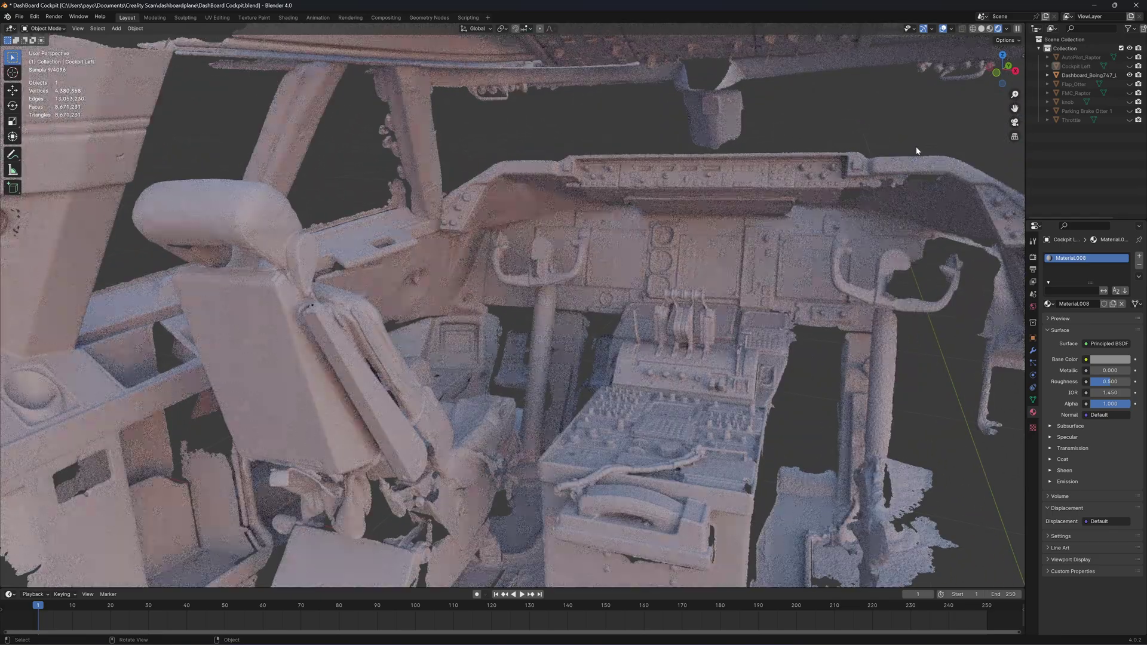
scroll(915, 151, up, 4)
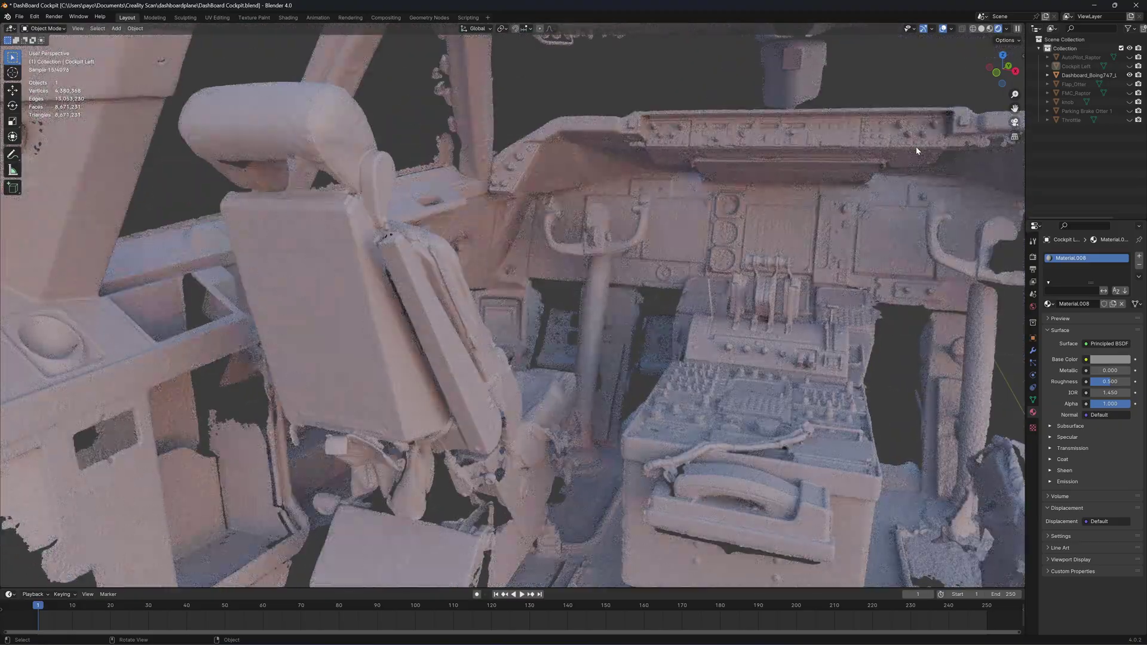
middle_drag(916, 151, 916, 147)
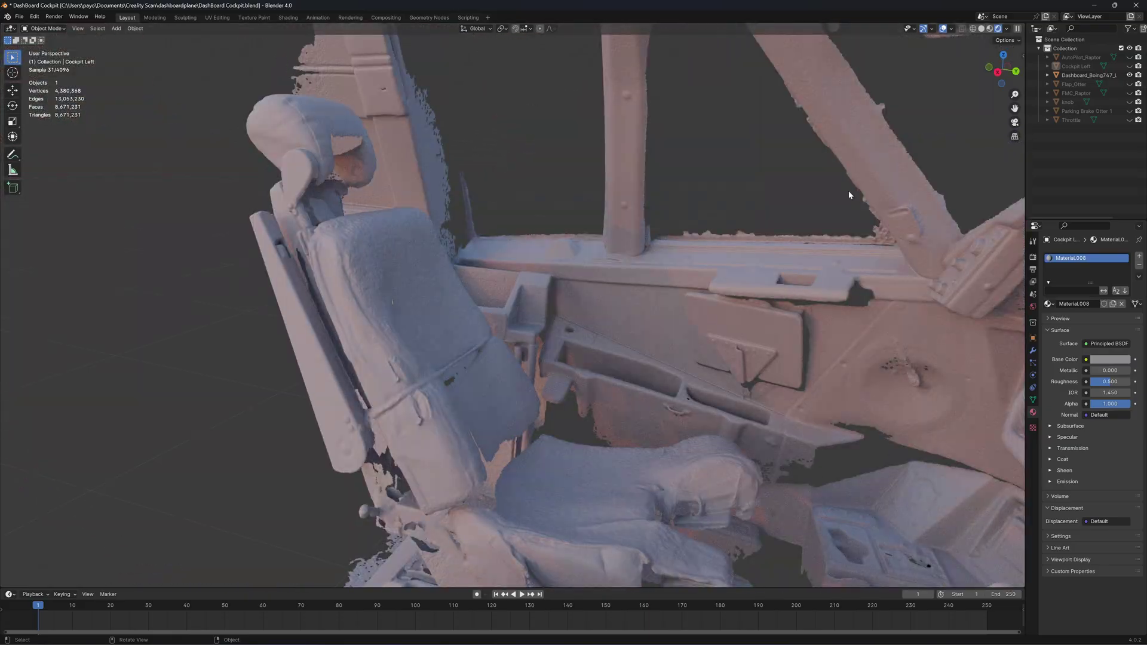
middle_drag(848, 191, 638, 417)
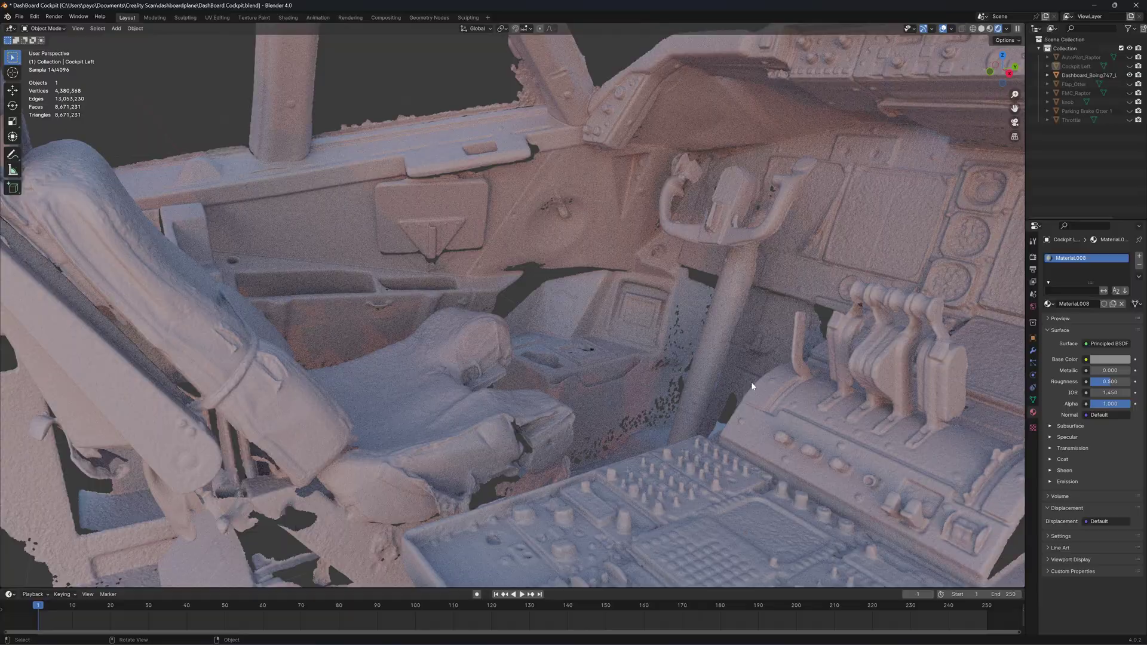
scroll(752, 382, down, 1)
scroll(752, 382, down, 4)
middle_drag(752, 383, 859, 375)
scroll(842, 383, up, 4)
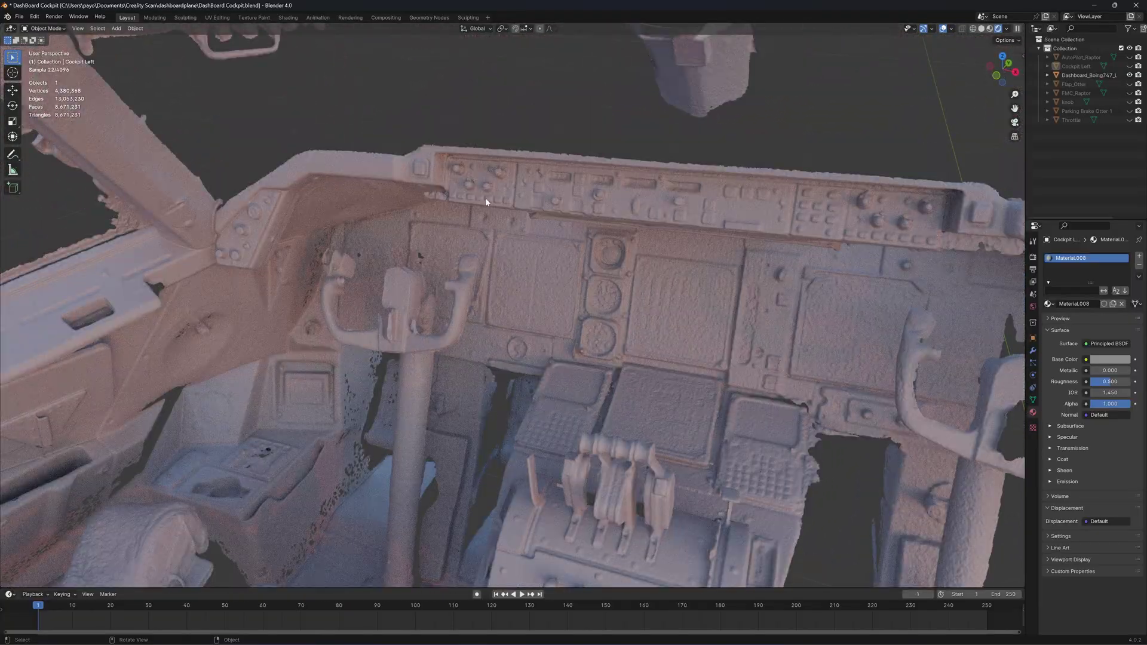
shift+middle_drag(642, 567, 626, 430)
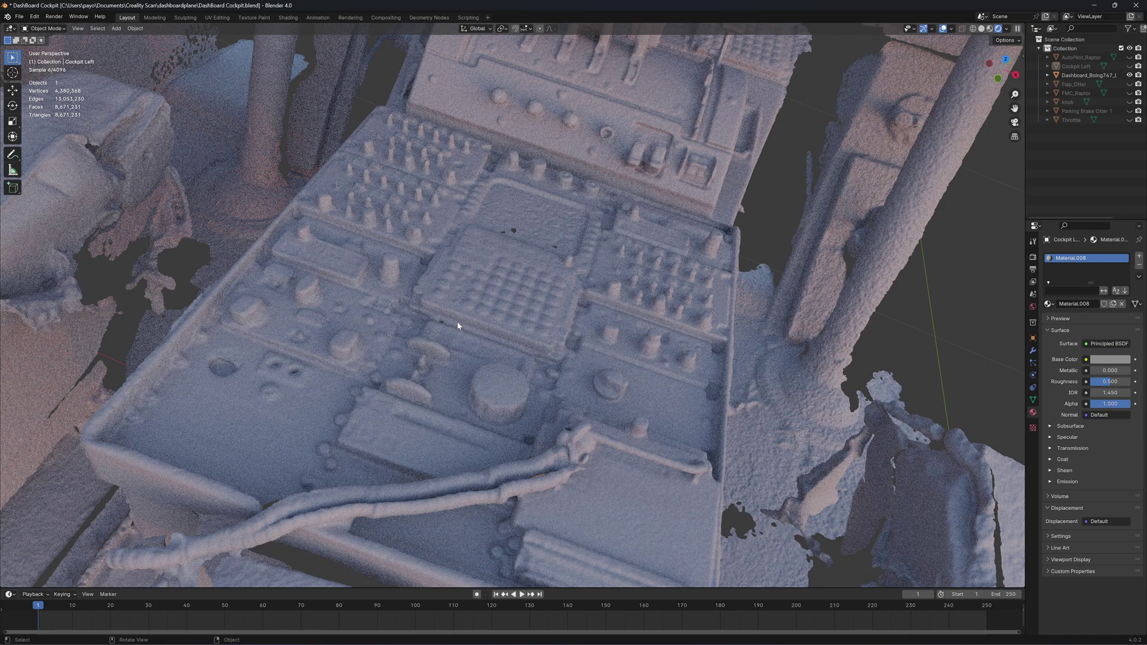
middle_drag(457, 322, 528, 211)
scroll(529, 212, up, 1)
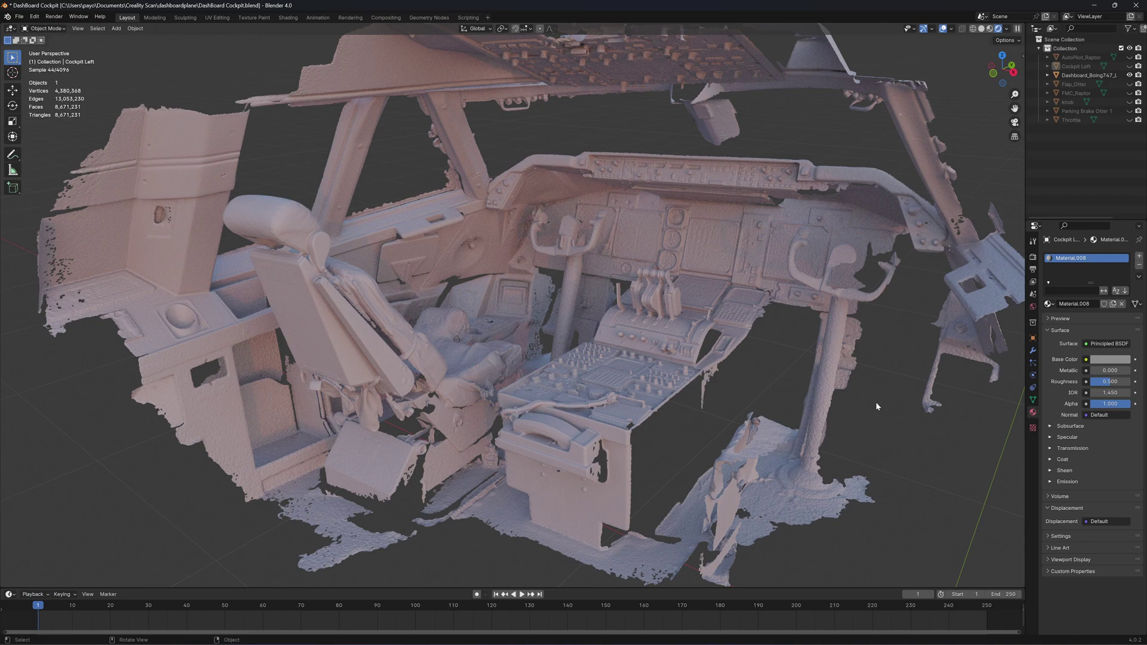
middle_drag(876, 402, 838, 403)
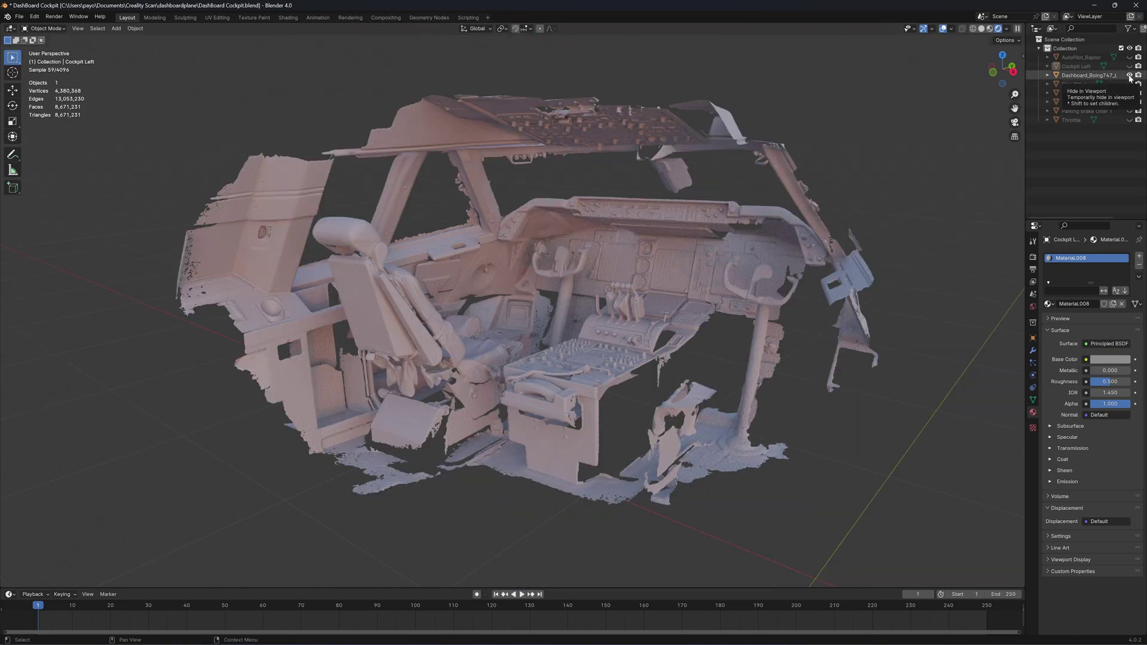
- Hide the Dashboard_Boing747 scan and show the AutoPilot_Raptor scan in the viewport
click(1129, 75)
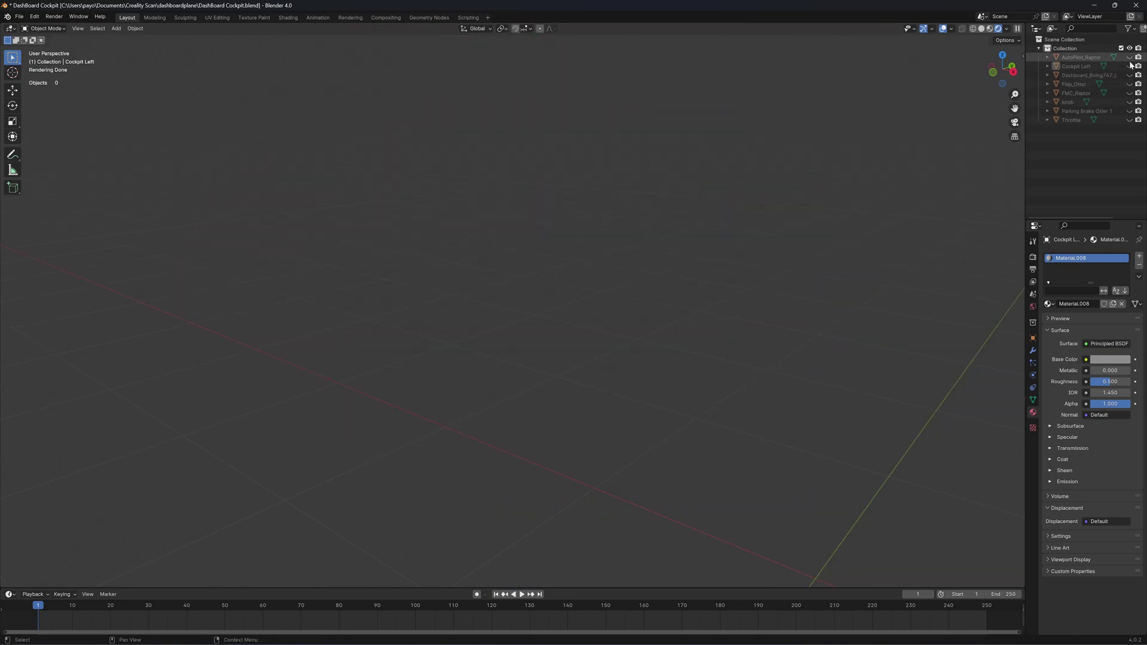
click(1130, 57)
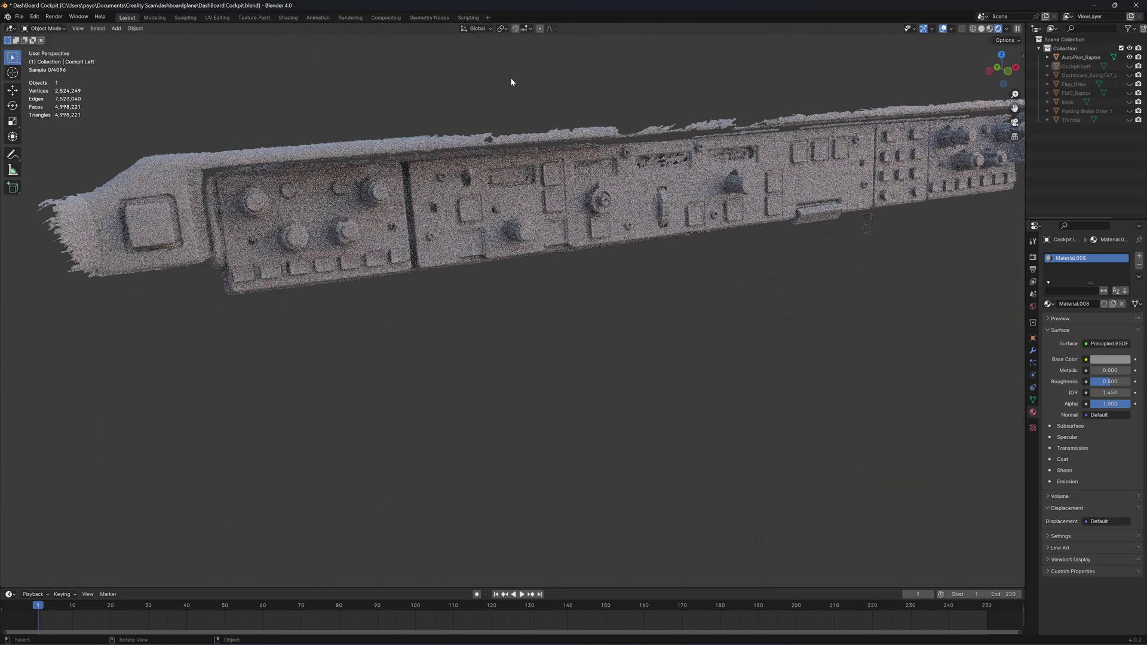
middle_drag(511, 79, 511, 79)
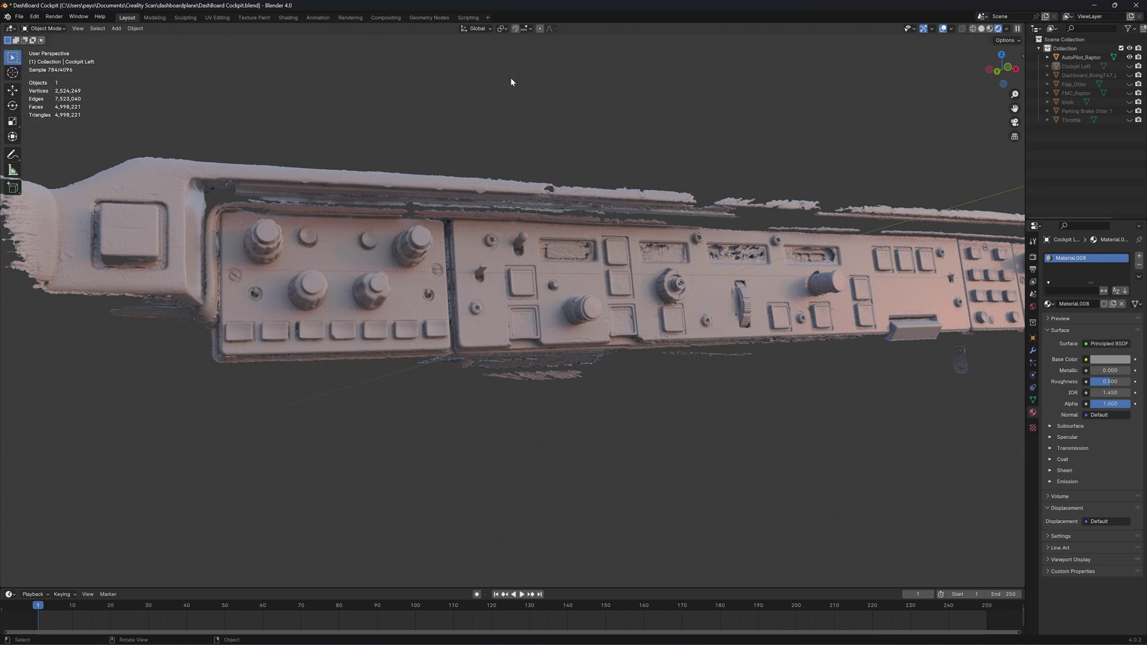
shift+middle_drag(511, 78, 511, 78)
scroll(565, 113, down, 2)
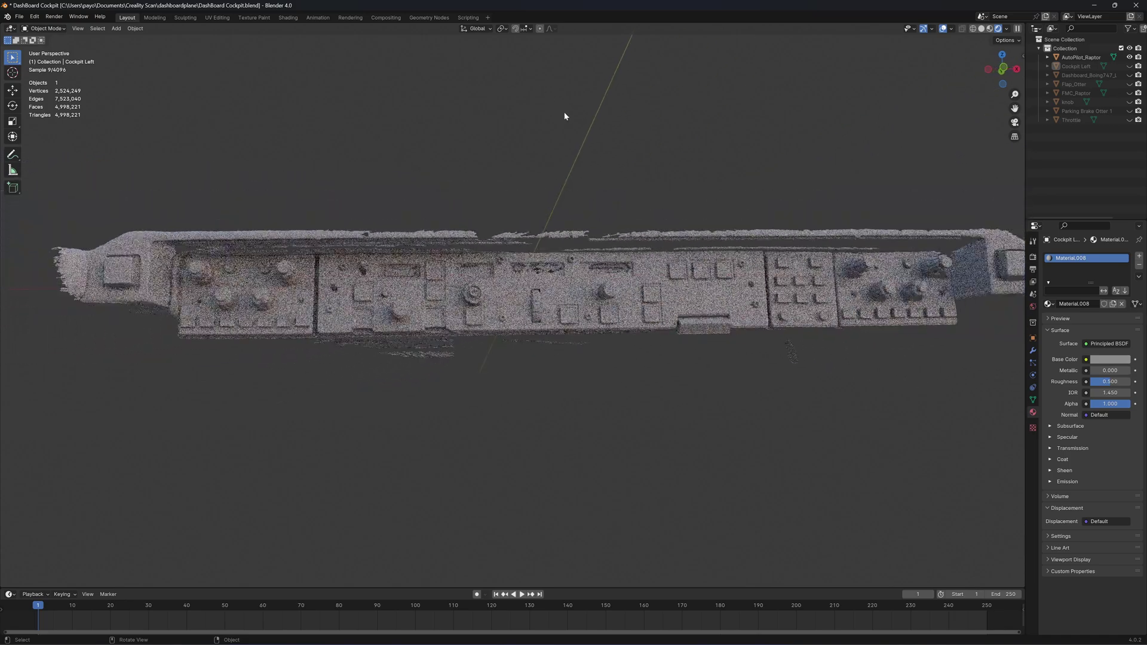
- Examine the knobs, switches and row of buttons on the AutoPilot_Raptor scan up close
middle_drag(564, 112, 494, 71)
scroll(495, 71, up, 4)
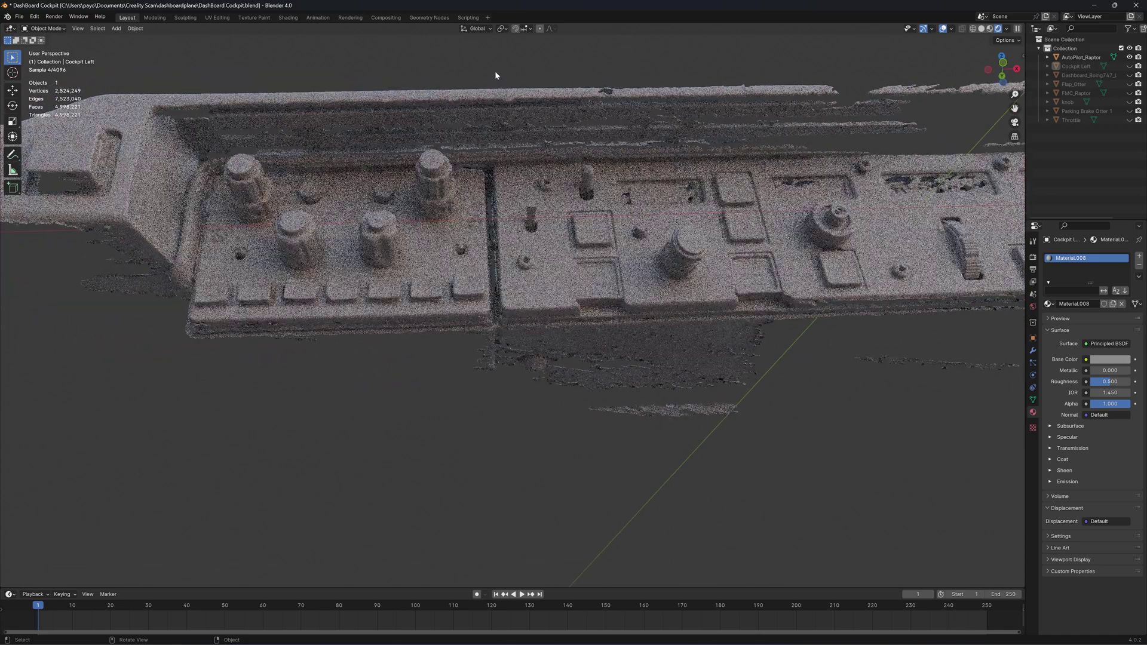
shift+middle_drag(582, 65, 581, 67)
scroll(581, 66, up, 2)
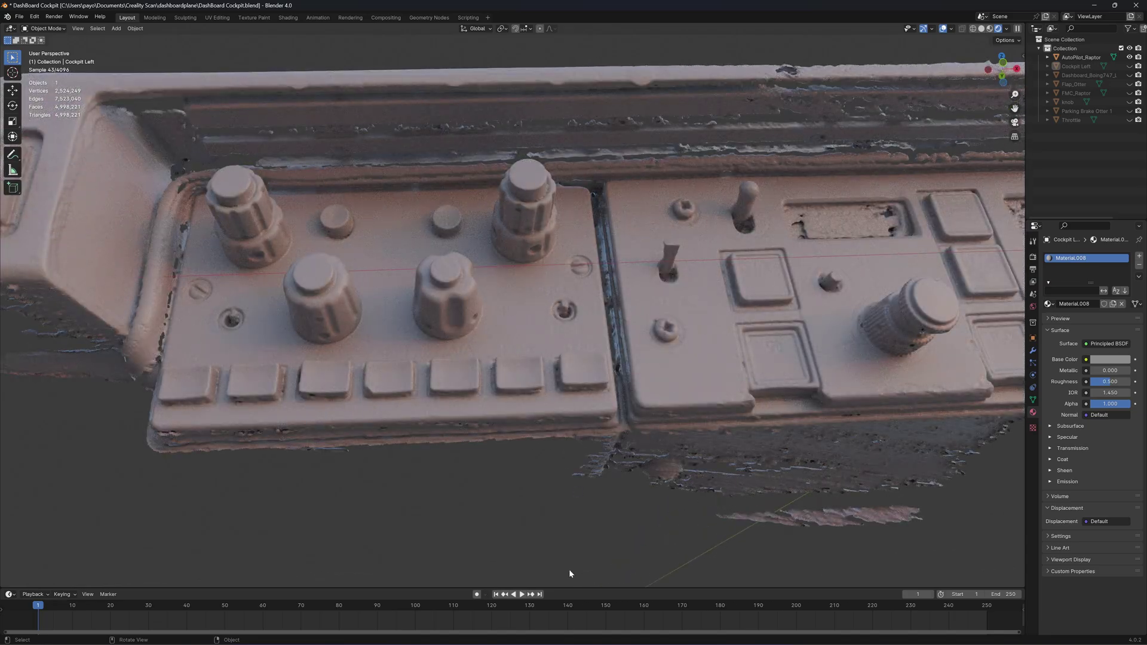
shift+middle_drag(569, 570, 569, 574)
scroll(576, 392, down, 7)
middle_drag(577, 389, 556, 406)
scroll(577, 390, up, 5)
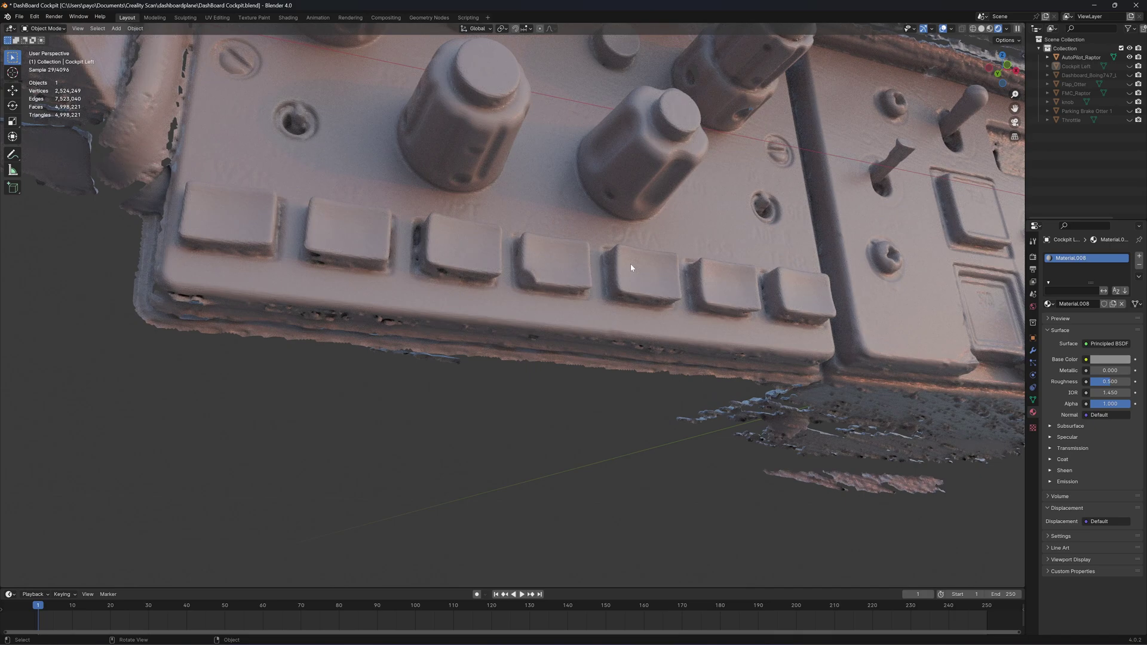
shift+middle_drag(717, 256, 637, 253)
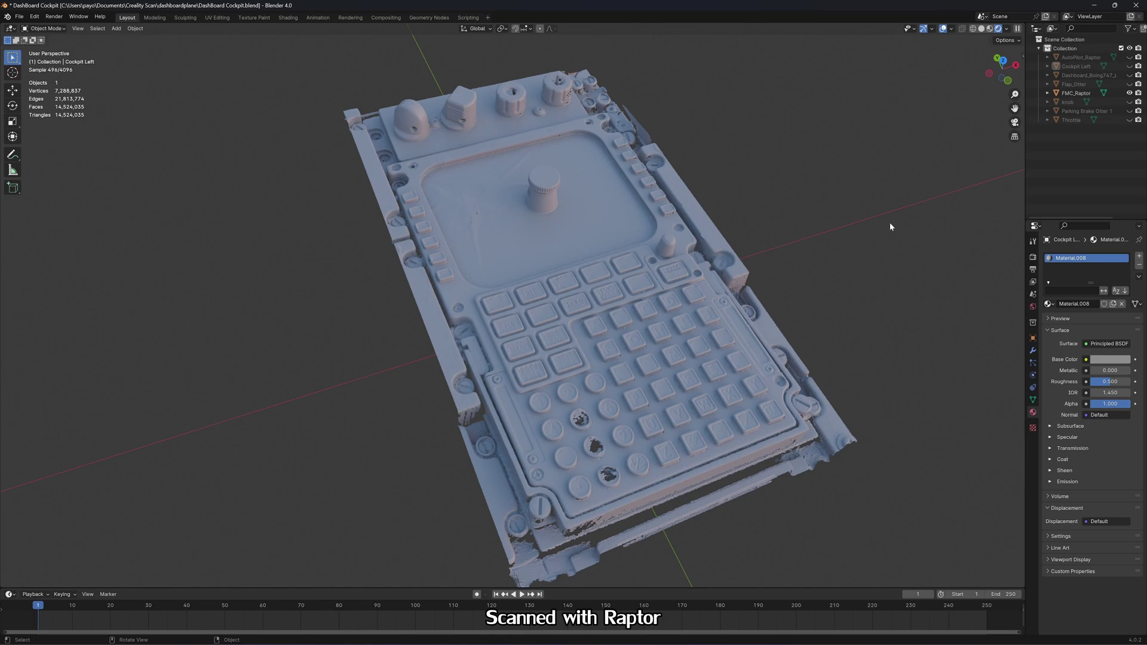
- Examine the FMC_Raptor scan's keypad lettering, screen area and upper knobs from several angles and distances
middle_drag(890, 224, 778, 319)
scroll(777, 319, down, 2)
scroll(778, 319, up, 2)
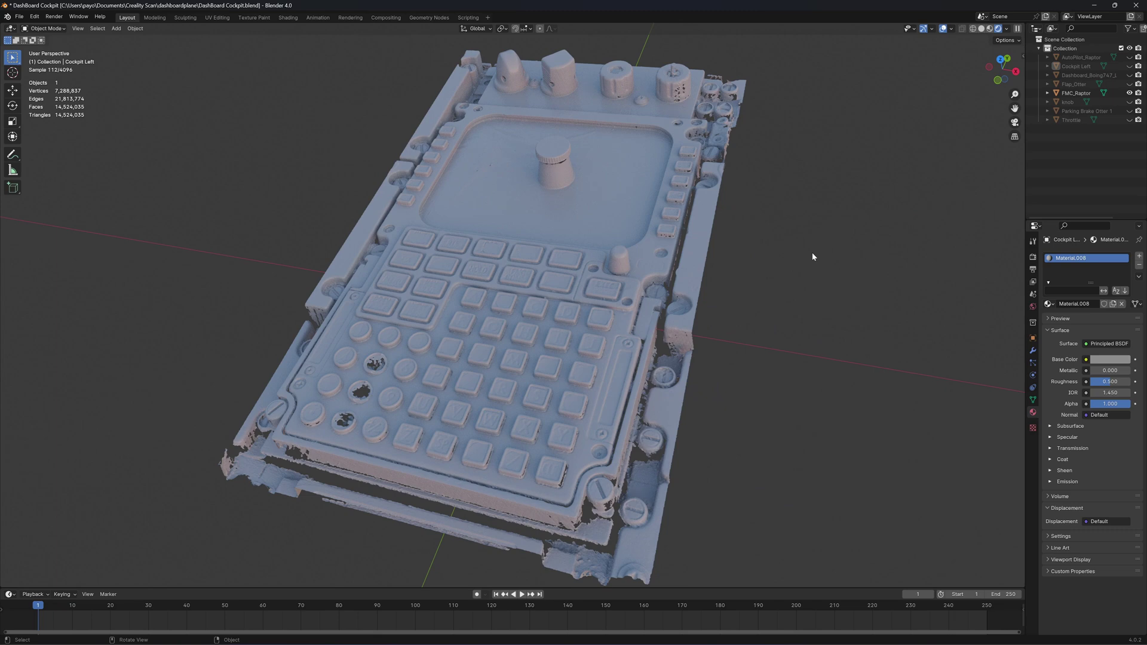
scroll(976, 336, up, 5)
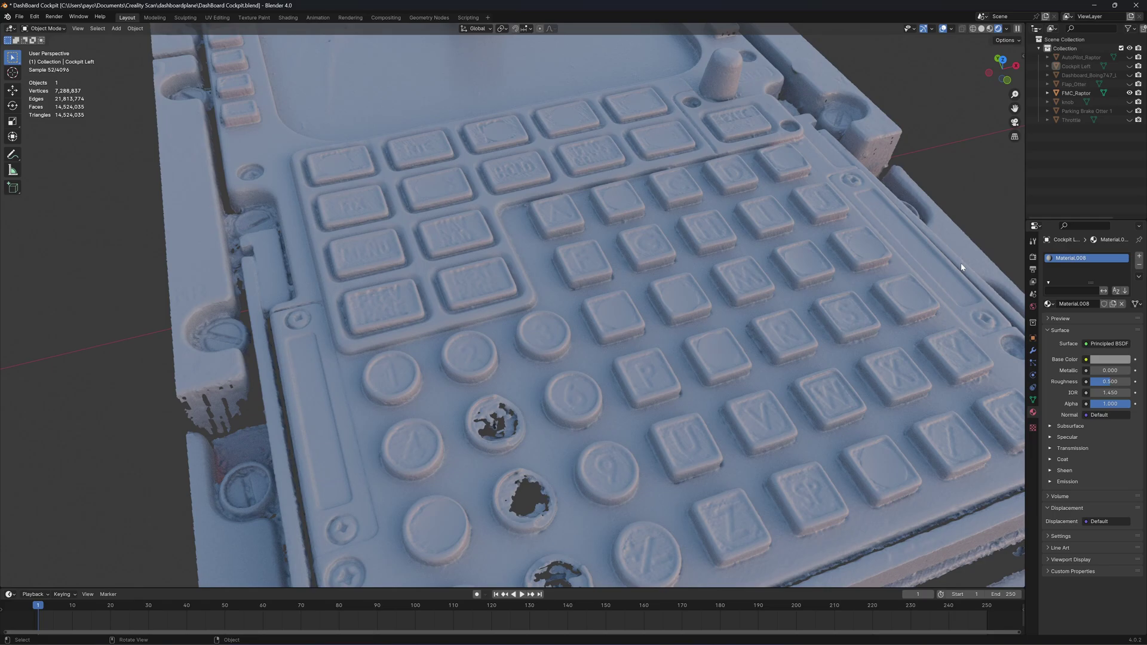
scroll(962, 267, down, 2)
scroll(961, 267, down, 3)
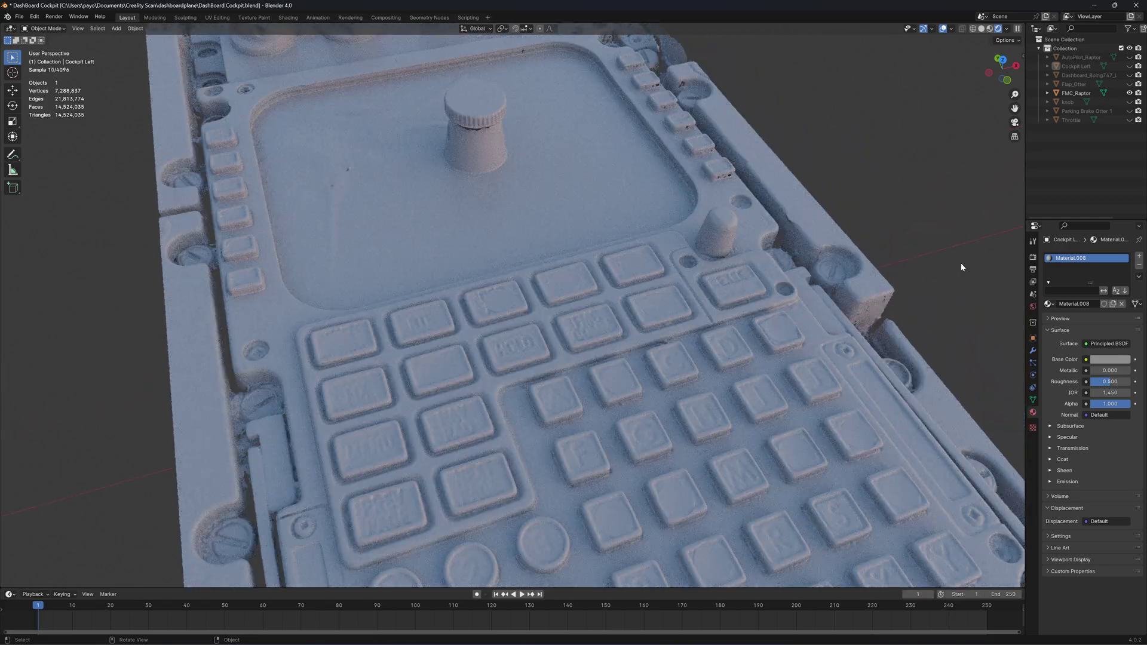
scroll(962, 267, down, 2)
scroll(961, 267, down, 2)
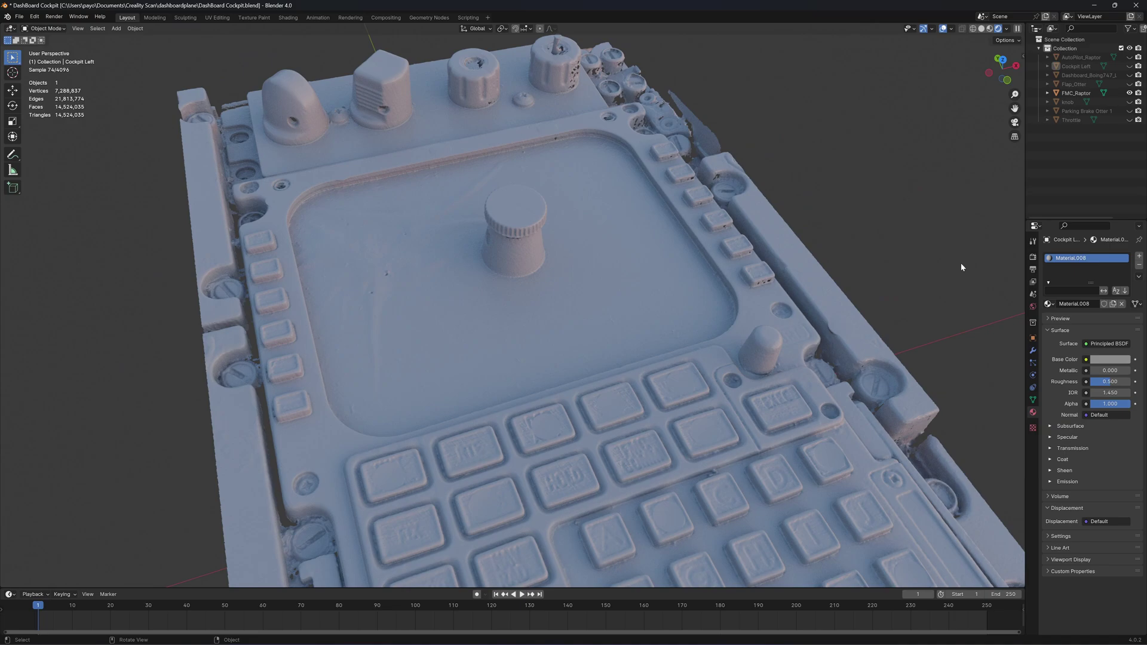
- Examine the overall shape of the FMC_Raptor scan, including its keypad, screen recess and outer frame, from opposite sides
scroll(961, 267, down, 2)
scroll(961, 267, down, 2)
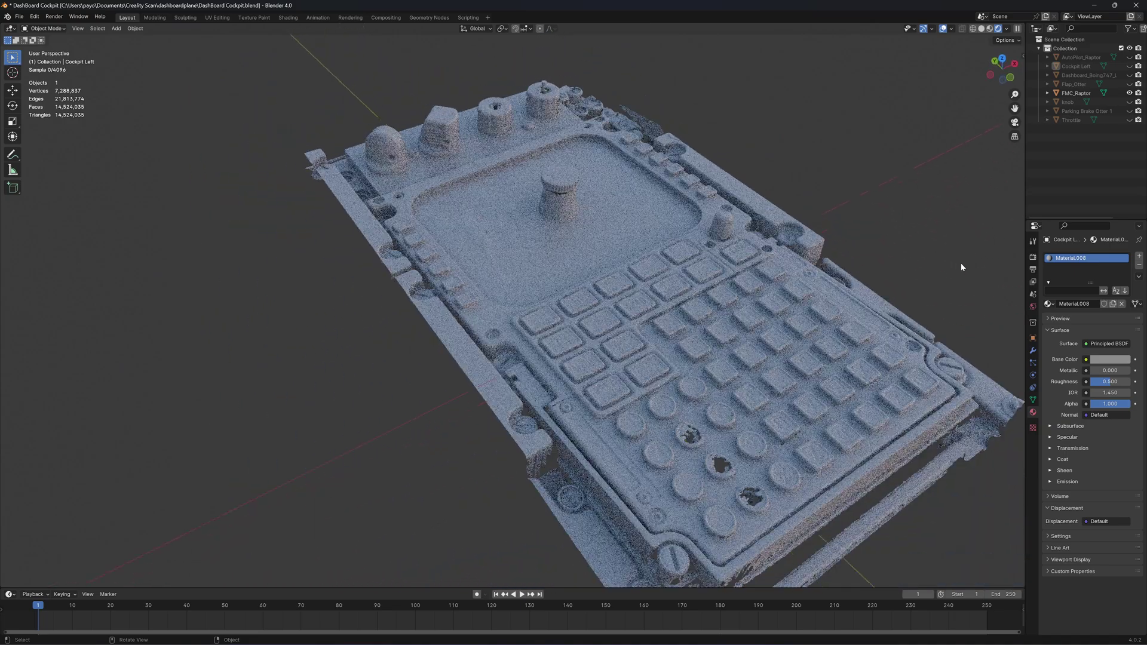
scroll(962, 267, down, 2)
scroll(962, 267, down, 2)
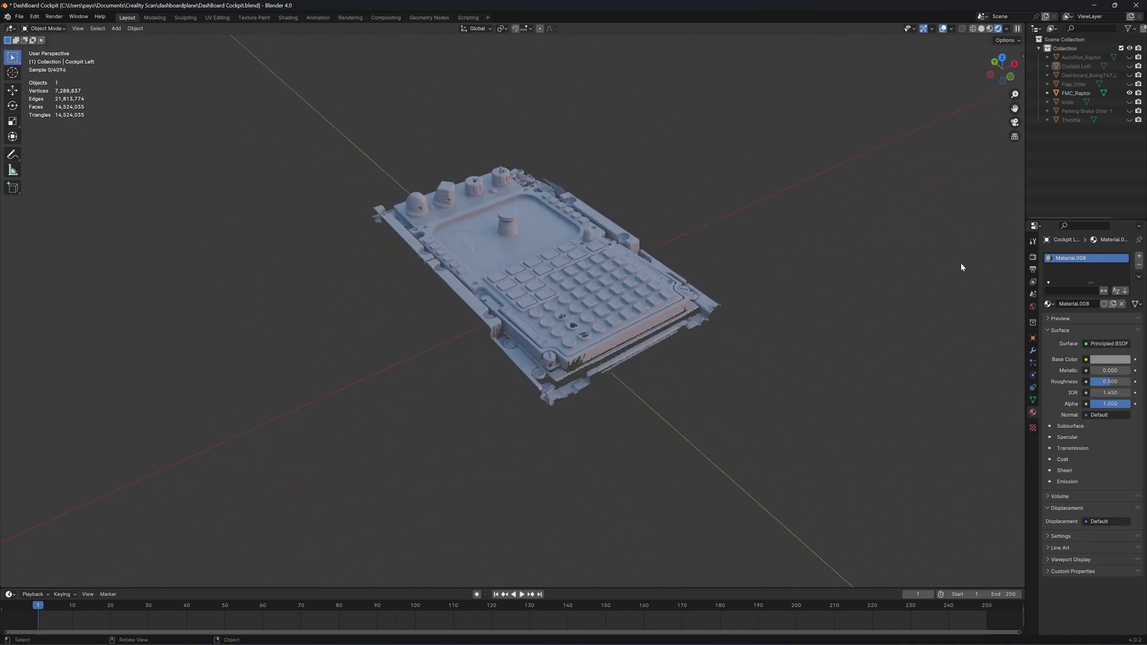
scroll(961, 267, up, 5)
scroll(961, 267, down, 5)
scroll(962, 267, up, 4)
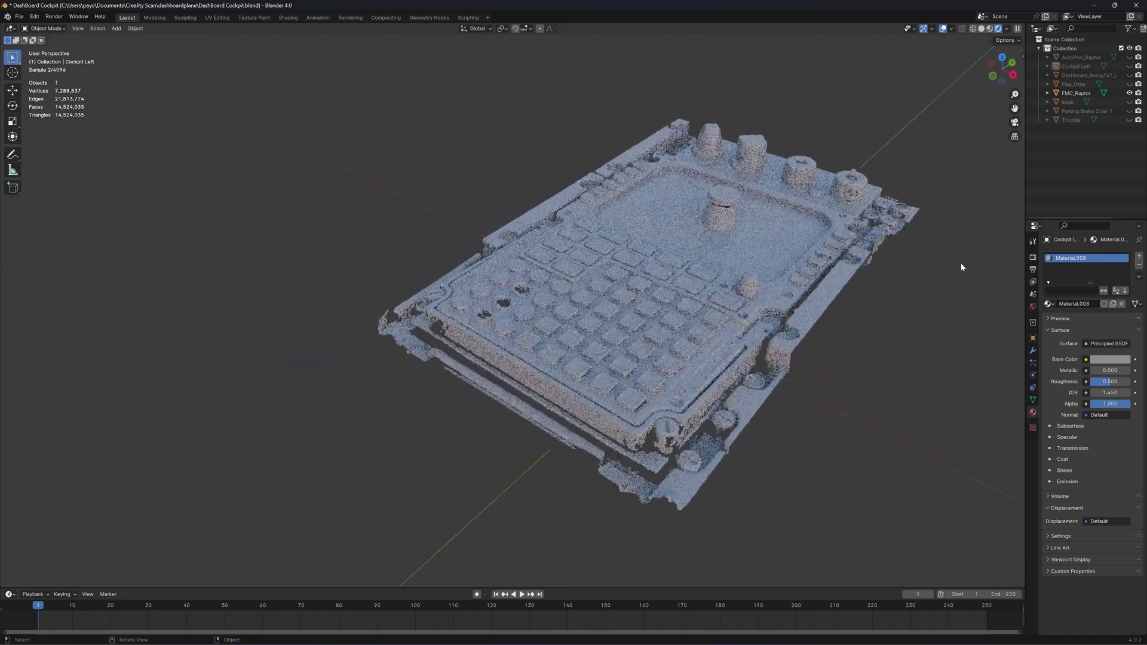
scroll(961, 264, up, 2)
key(KP_7)
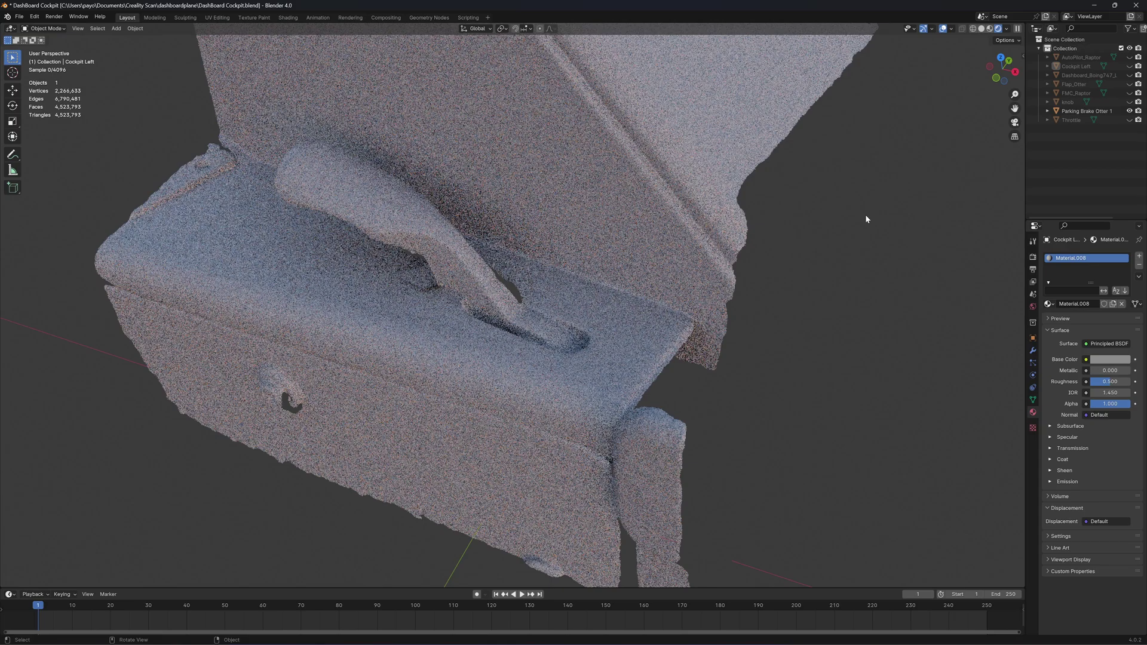
- Examine the Parking Brake Otter 1 scan around the brake handle, its slot and the round fitting on the front face
middle_drag(865, 214, 887, 215)
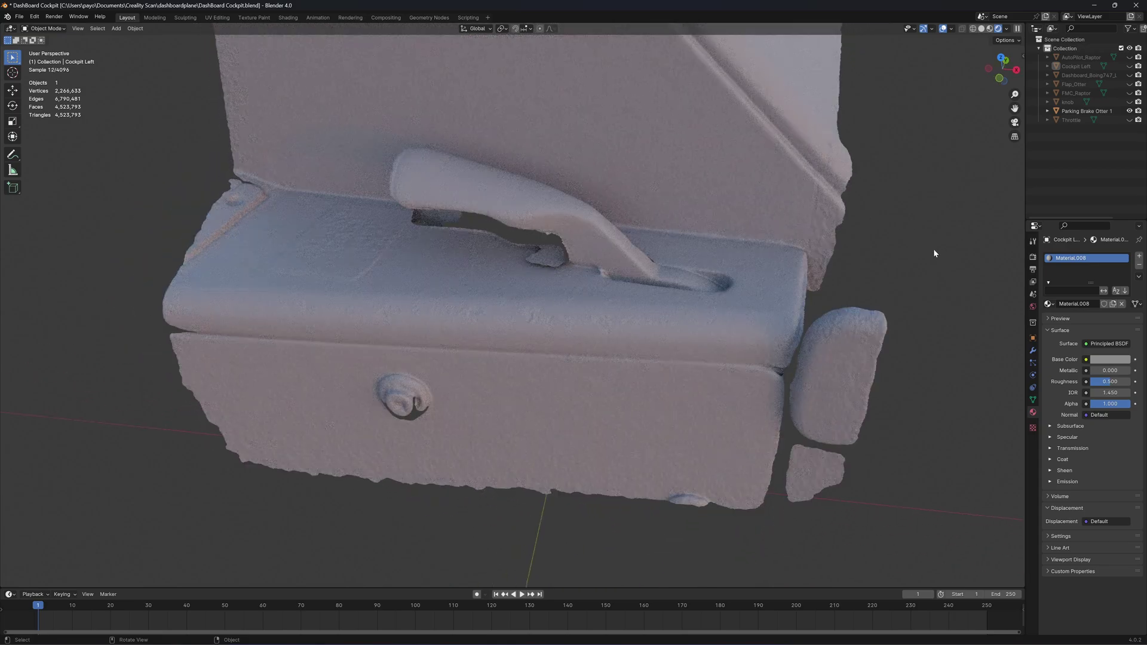
middle_drag(936, 253, 935, 253)
scroll(479, 436, up, 2)
scroll(507, 429, down, 3)
middle_drag(601, 405, 711, 285)
scroll(871, 172, up, 2)
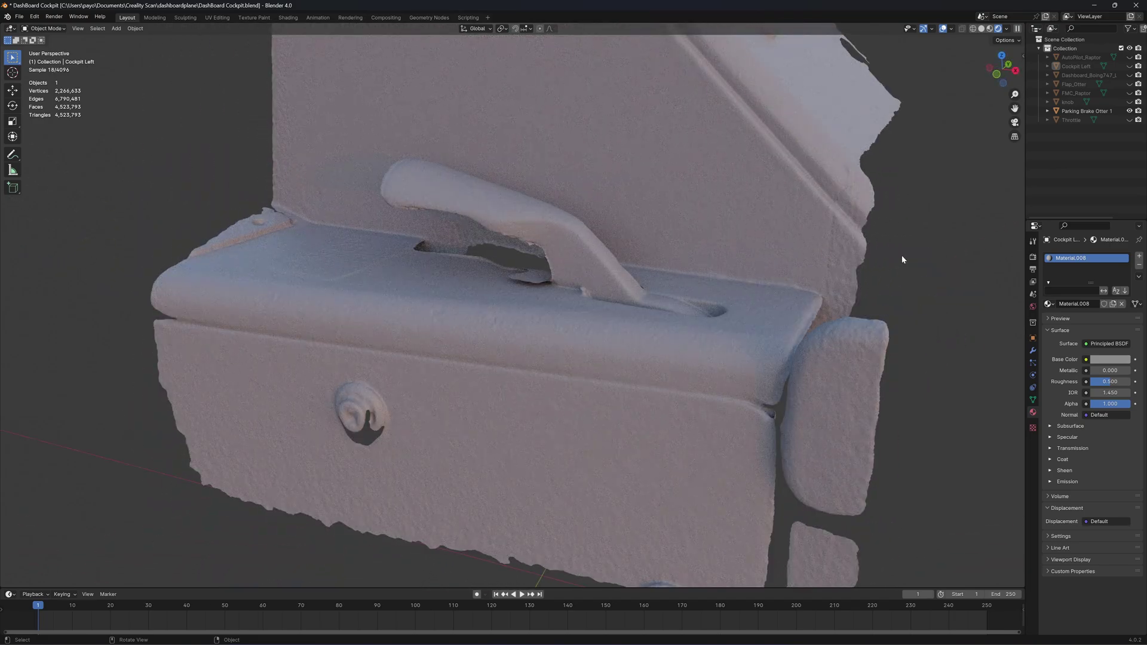
scroll(922, 283, down, 1)
middle_drag(918, 277, 950, 370)
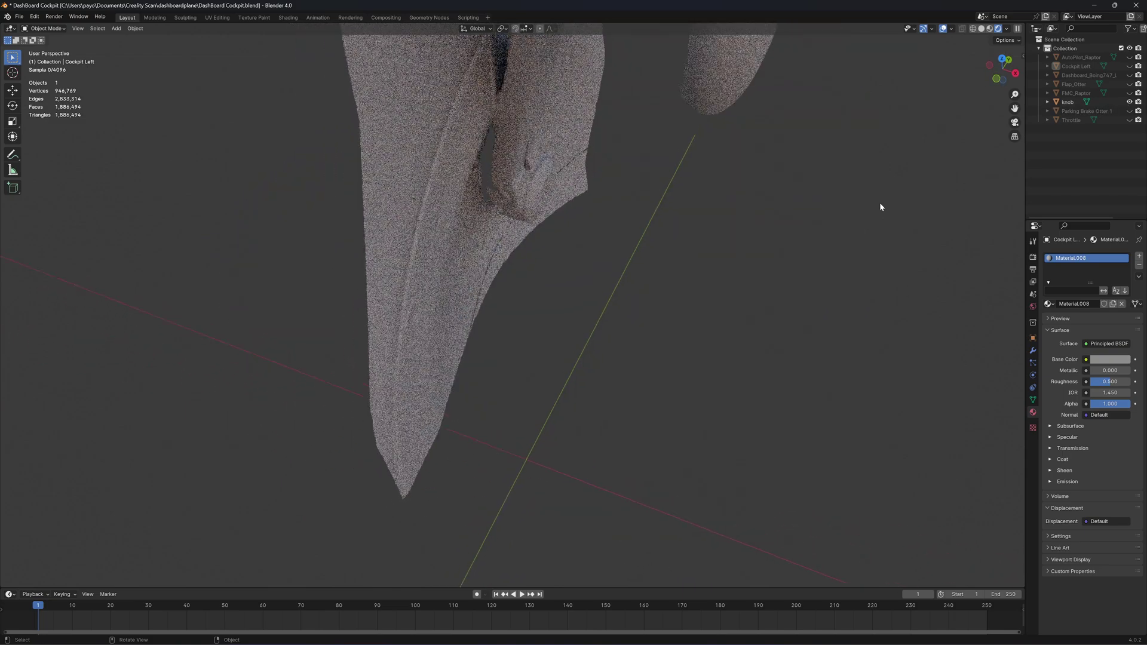
- Examine the knob scan from several angles, covering the elongated handle, its arm, the pivot screw and the curved base plate
key(KP_4)
key(KP_4)
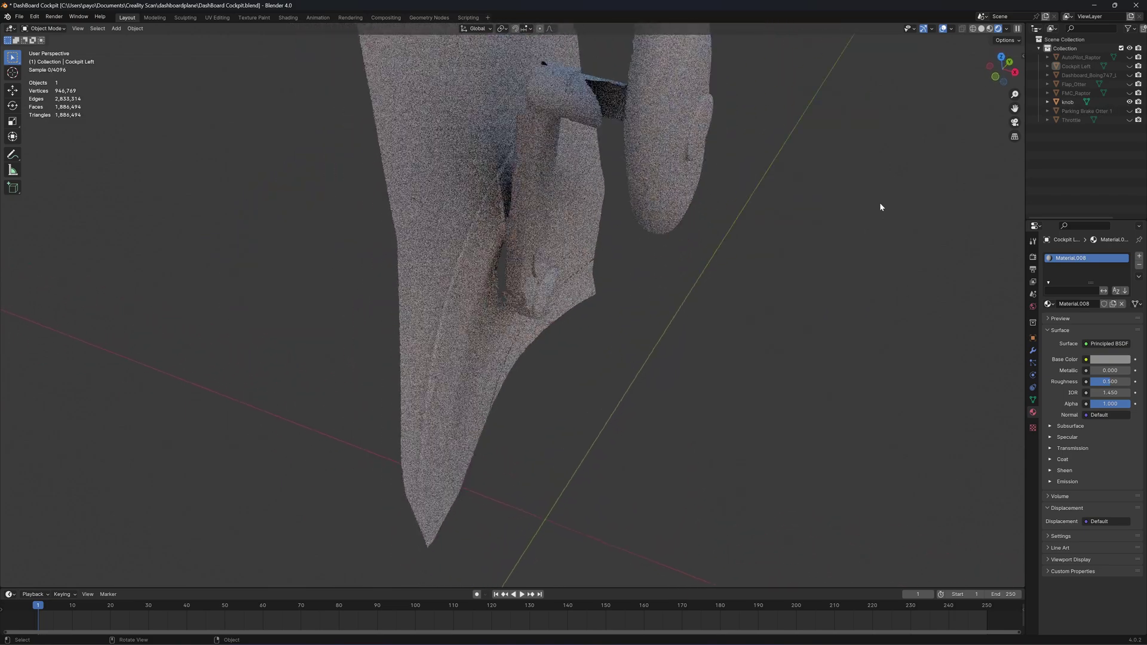
middle_drag(880, 204, 745, 232)
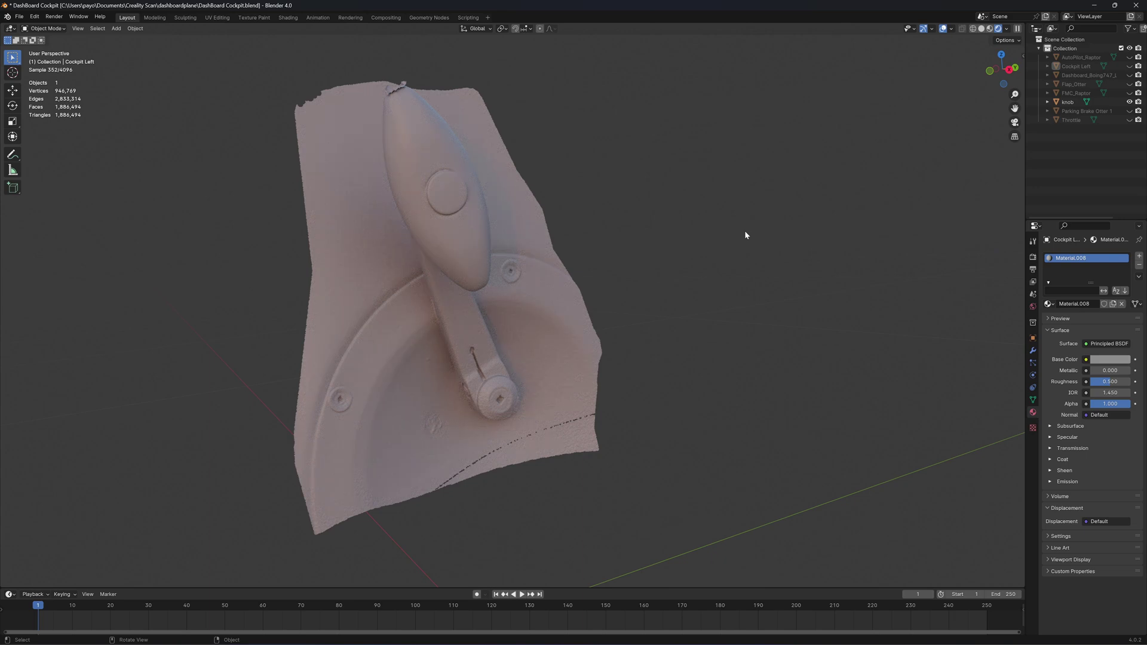
middle_drag(745, 231, 778, 227)
key(KP_4)
key(KP_4)
key(KP_4)
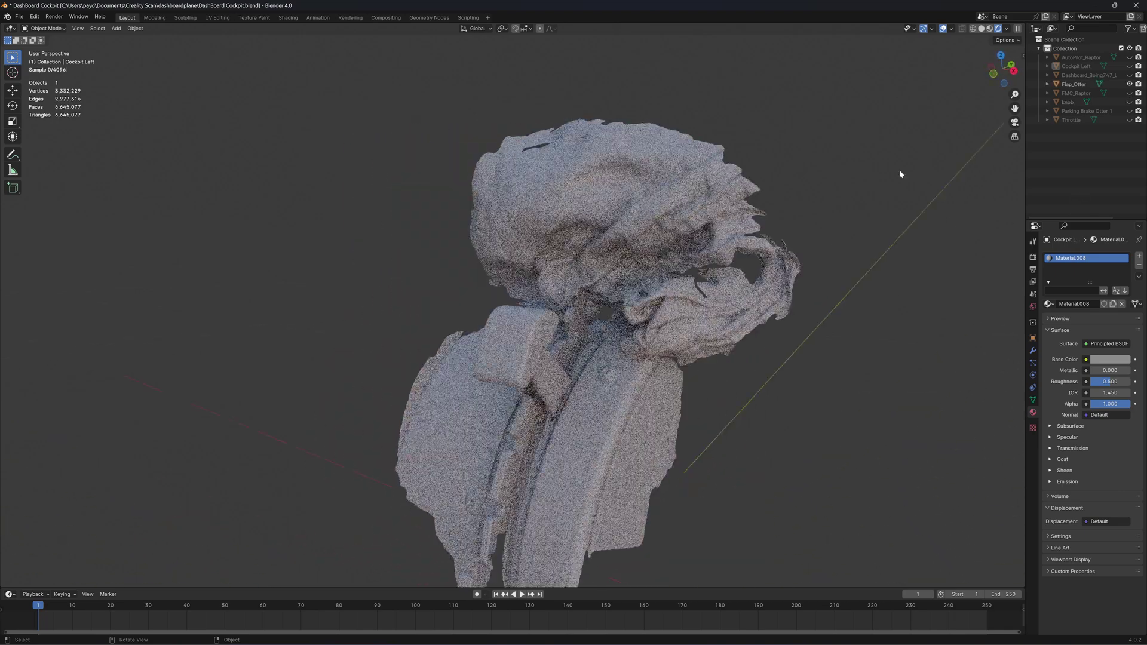
- Examine the Flap_Otter scan around the lettered flap lever, its notched track and the wrinkled upper part from several sides
middle_drag(900, 171, 909, 174)
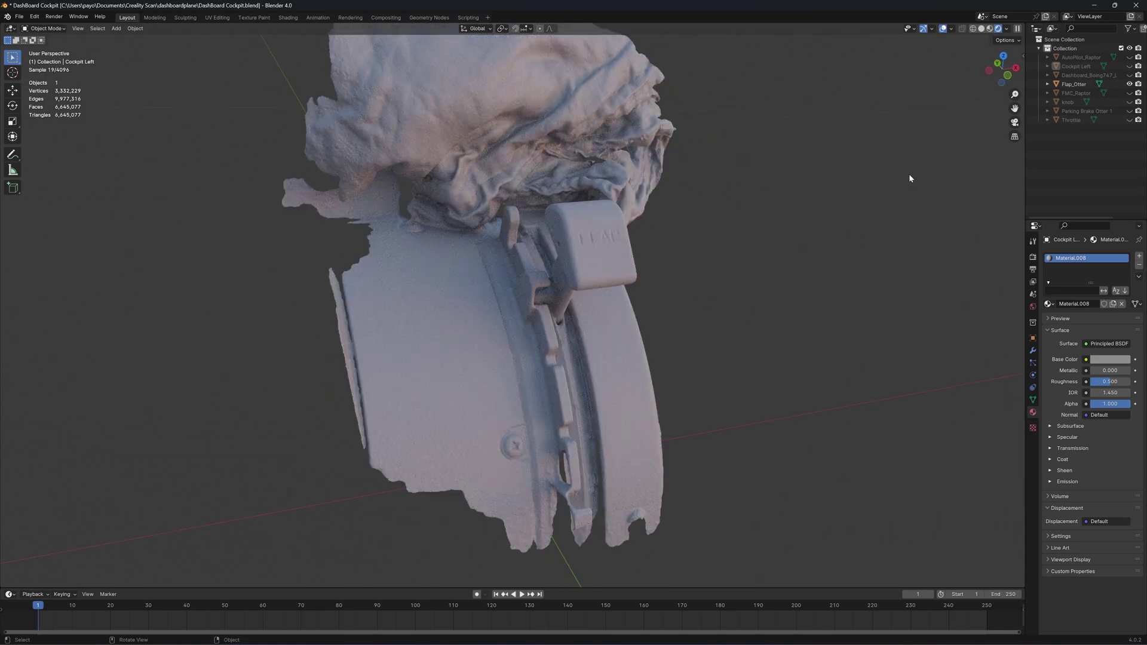
scroll(909, 174, up, 1)
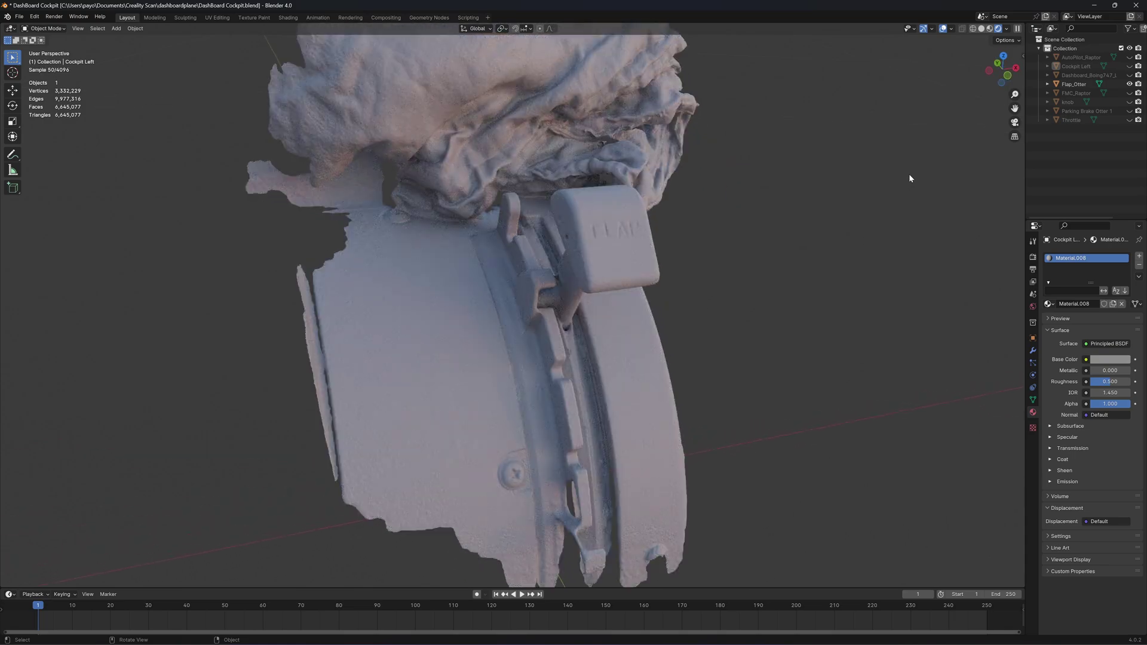
middle_drag(909, 174, 700, 204)
key(KP_4)
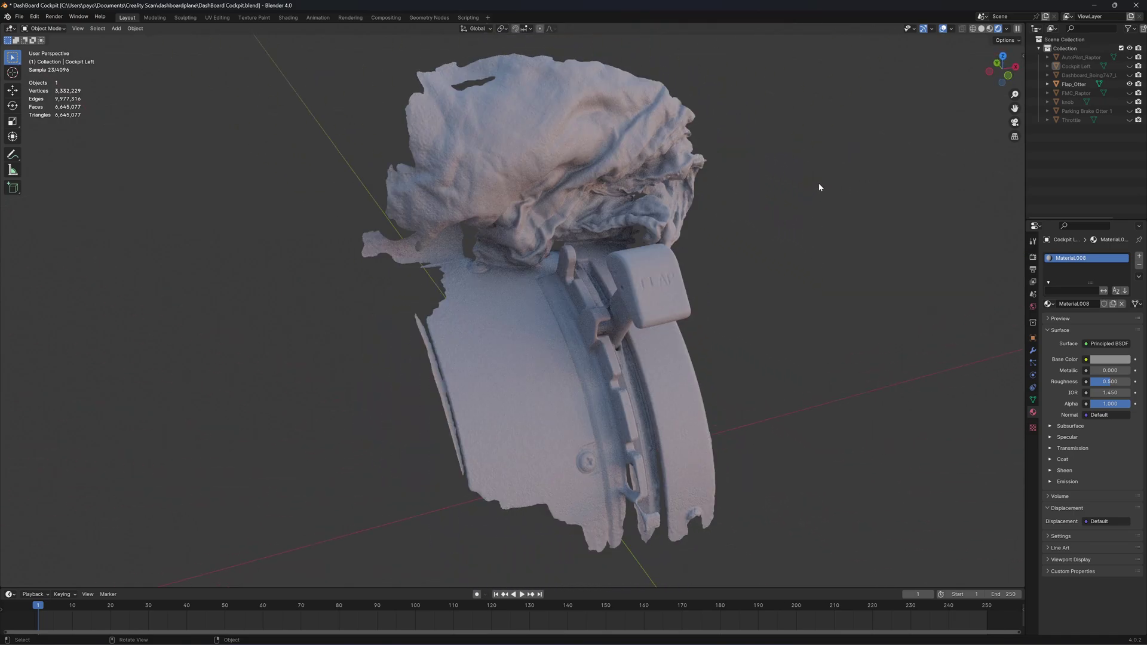
key(KP_2)
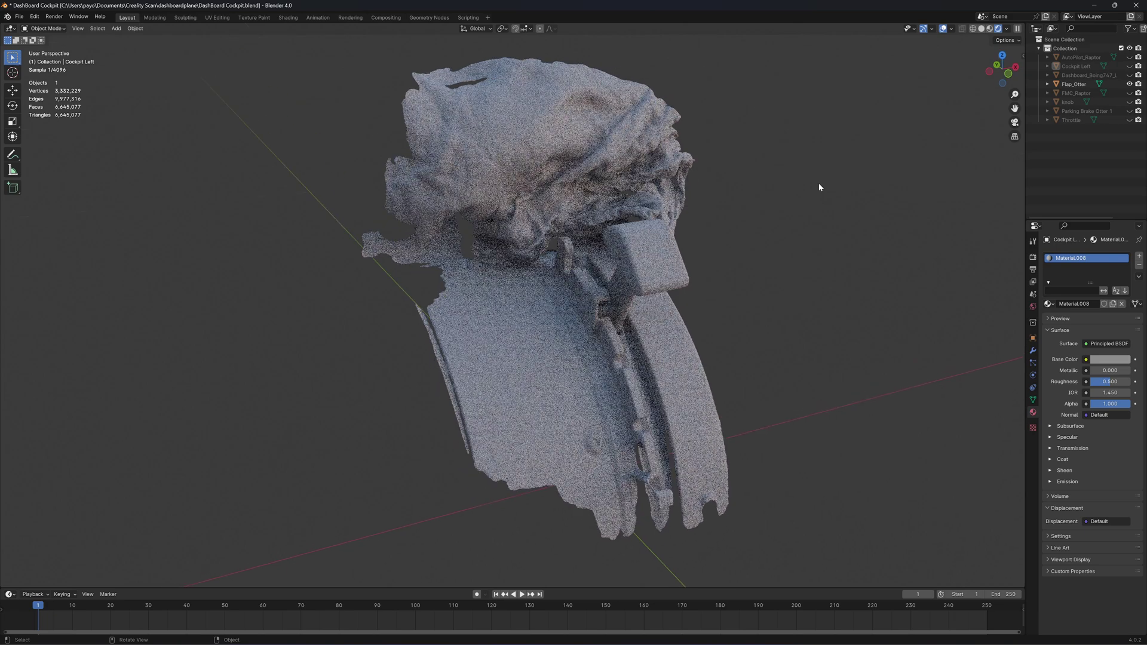
key(KP_4)
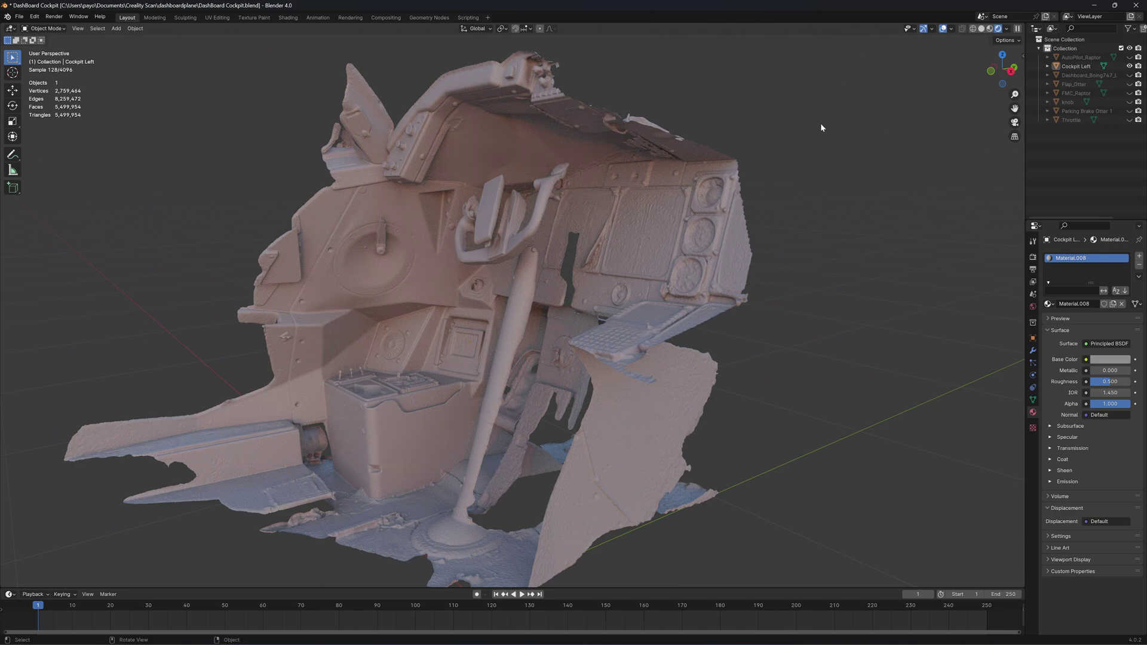
- Examine the complete Cockpit Left scan, with its yoke, side wall and instrument panel, from farther away
scroll(824, 215, down, 3)
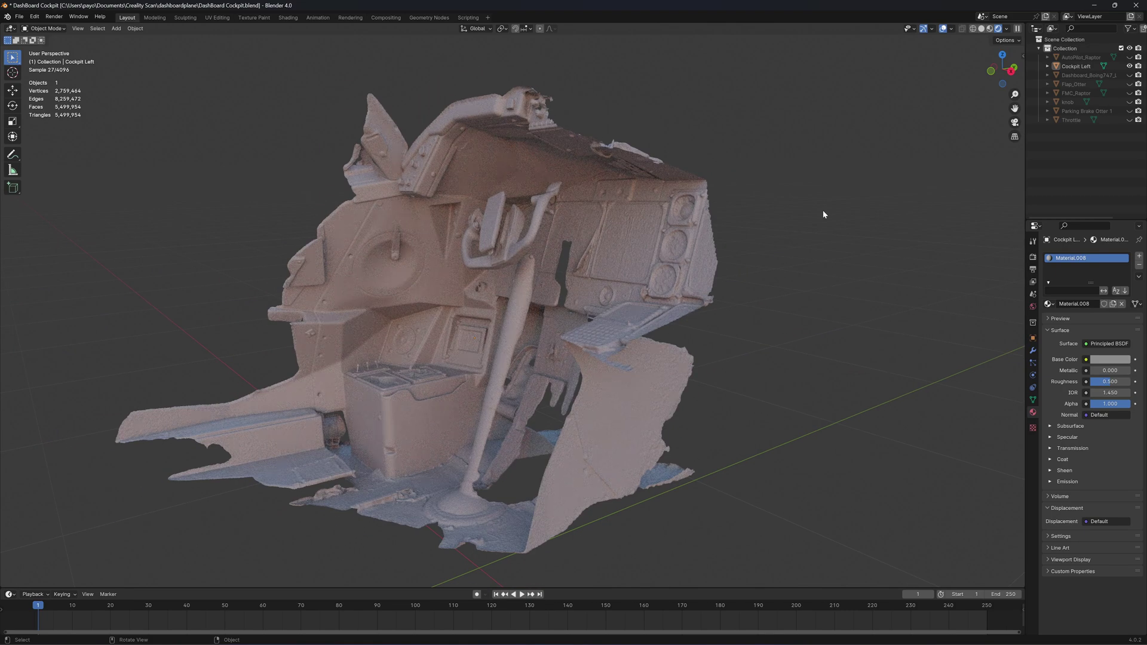